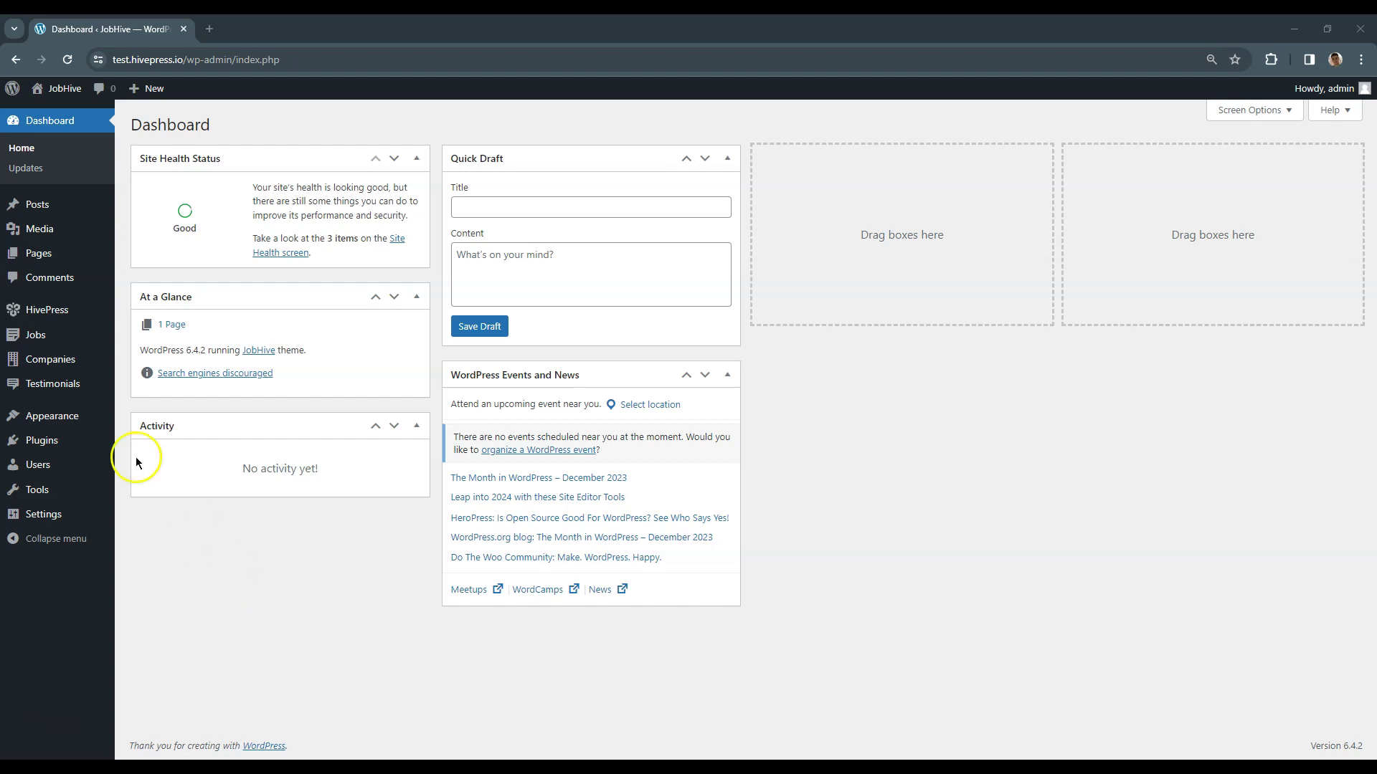
# Step: On the job categories page, enter Web Development as the new category name
pyautogui.moveTo(29, 338)
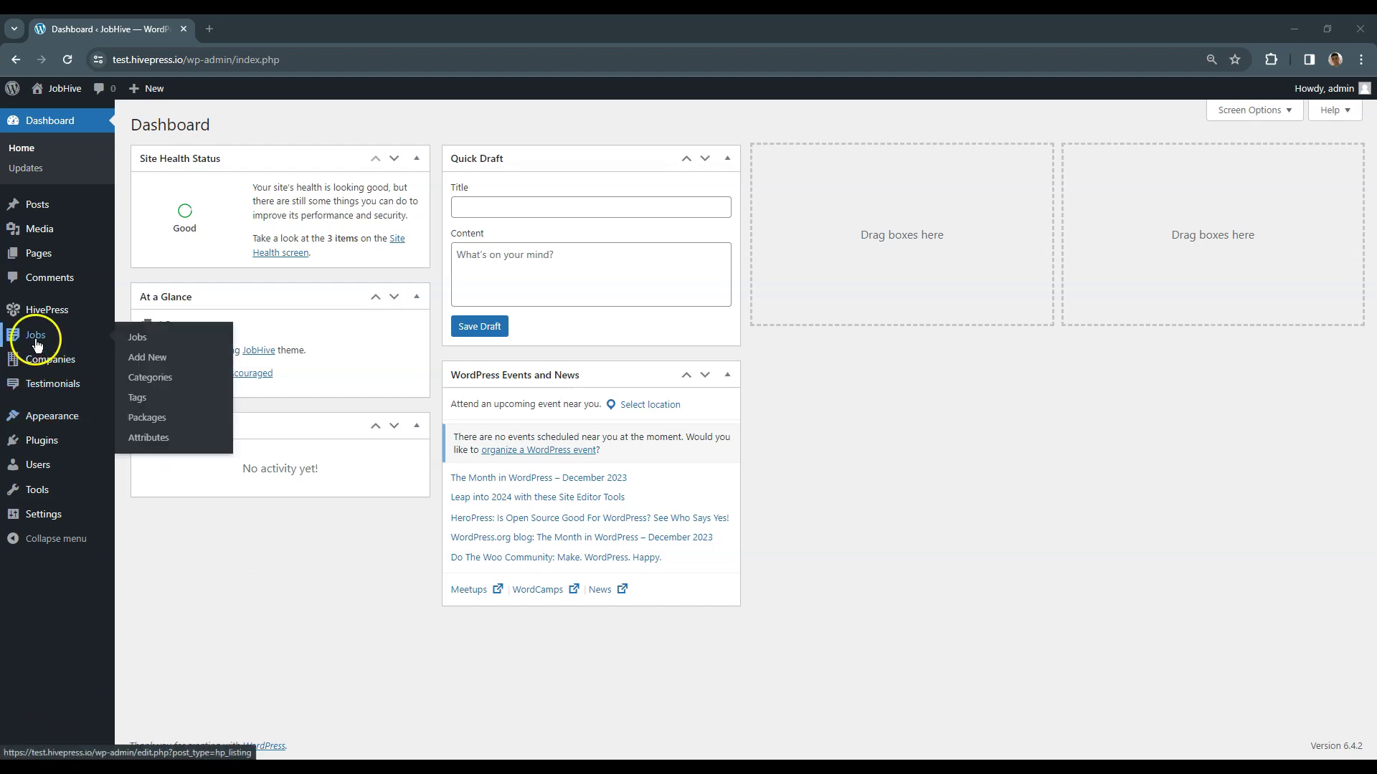
pyautogui.click(188, 379)
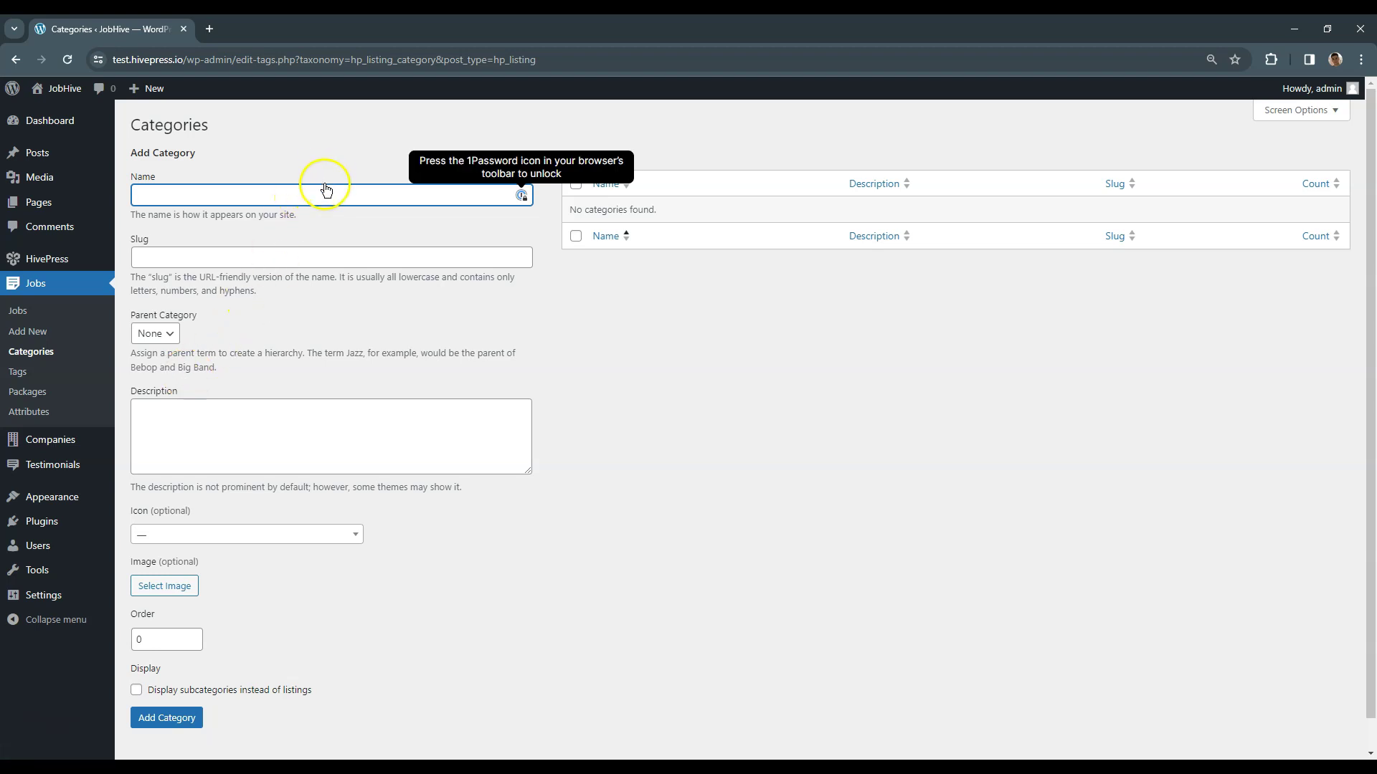
pyautogui.write('We')
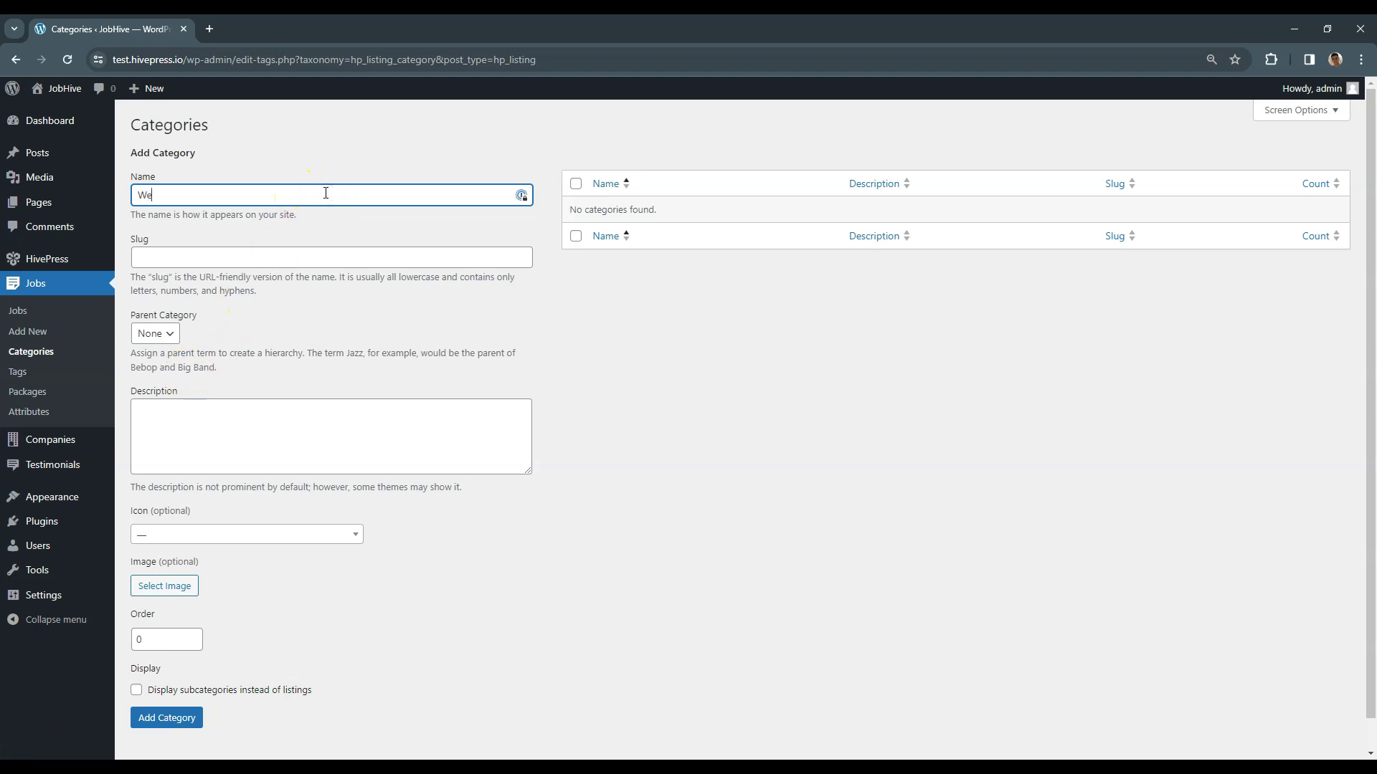
pyautogui.write('b Devem')
pyautogui.write('opment')
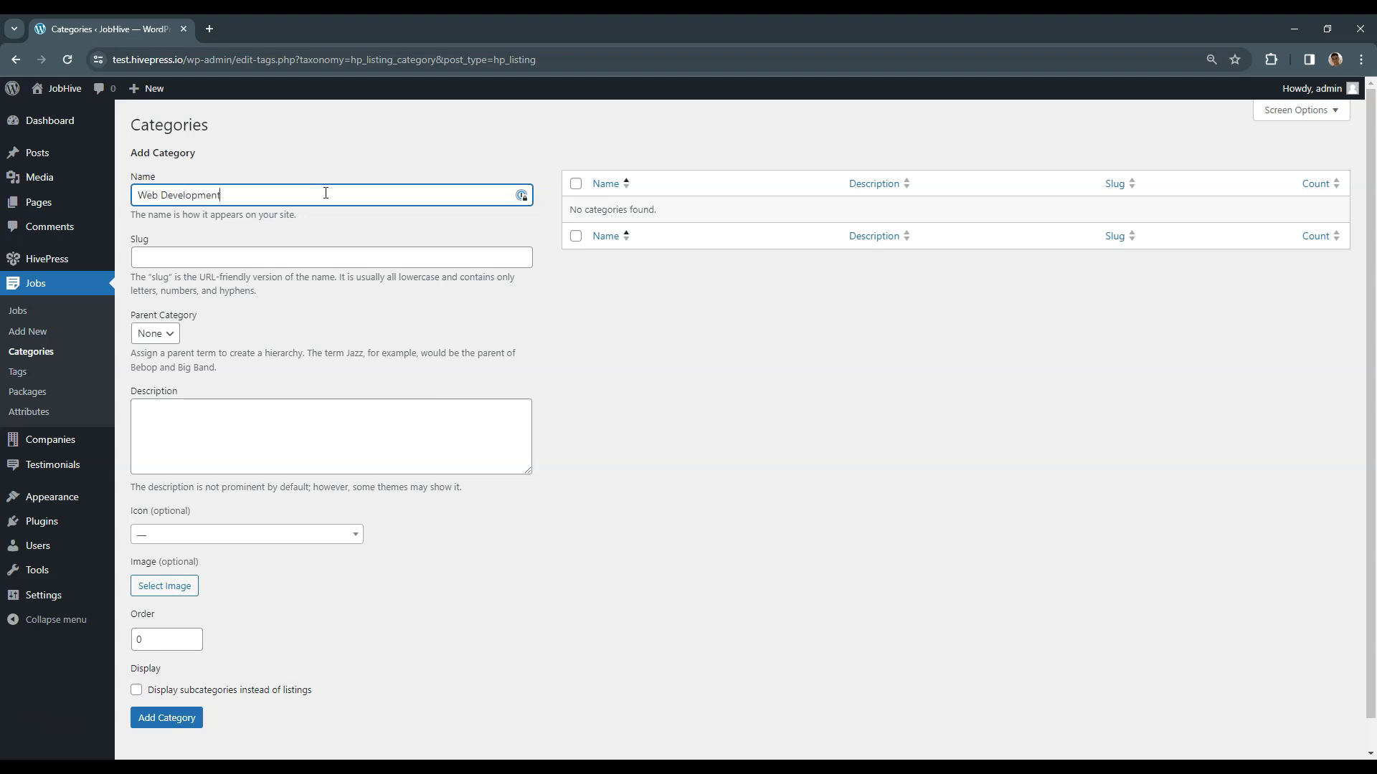
pyautogui.click(177, 336)
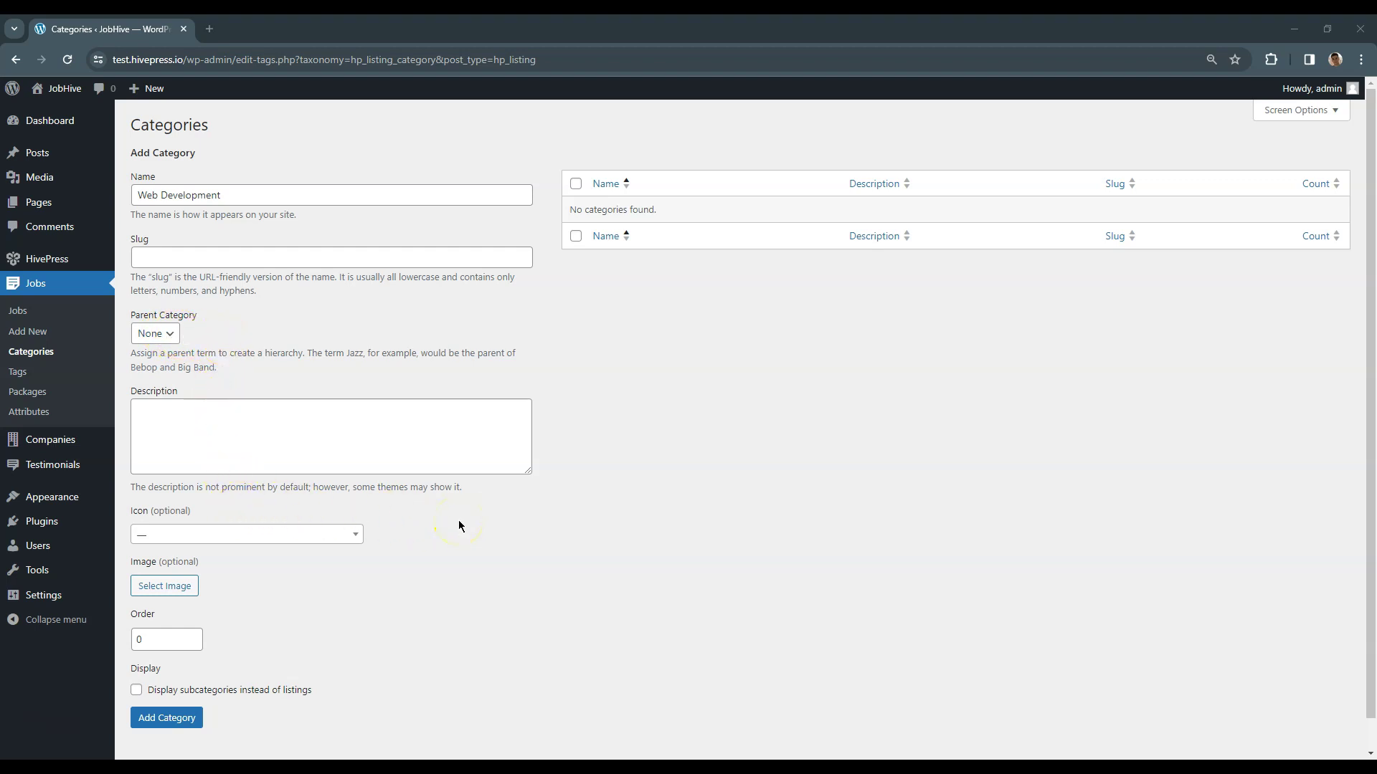
# Step: Give the category the code icon and add it
pyautogui.click(353, 536)
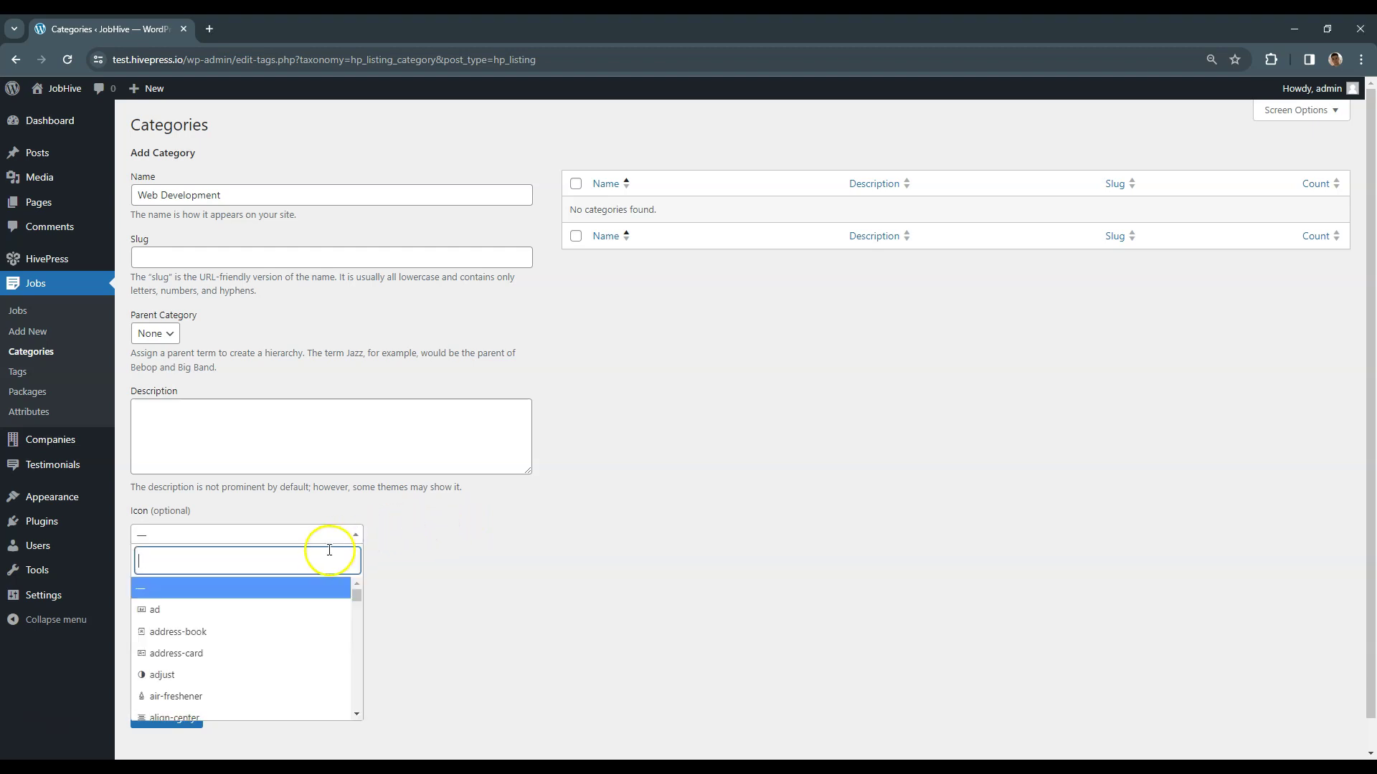
pyautogui.write('code')
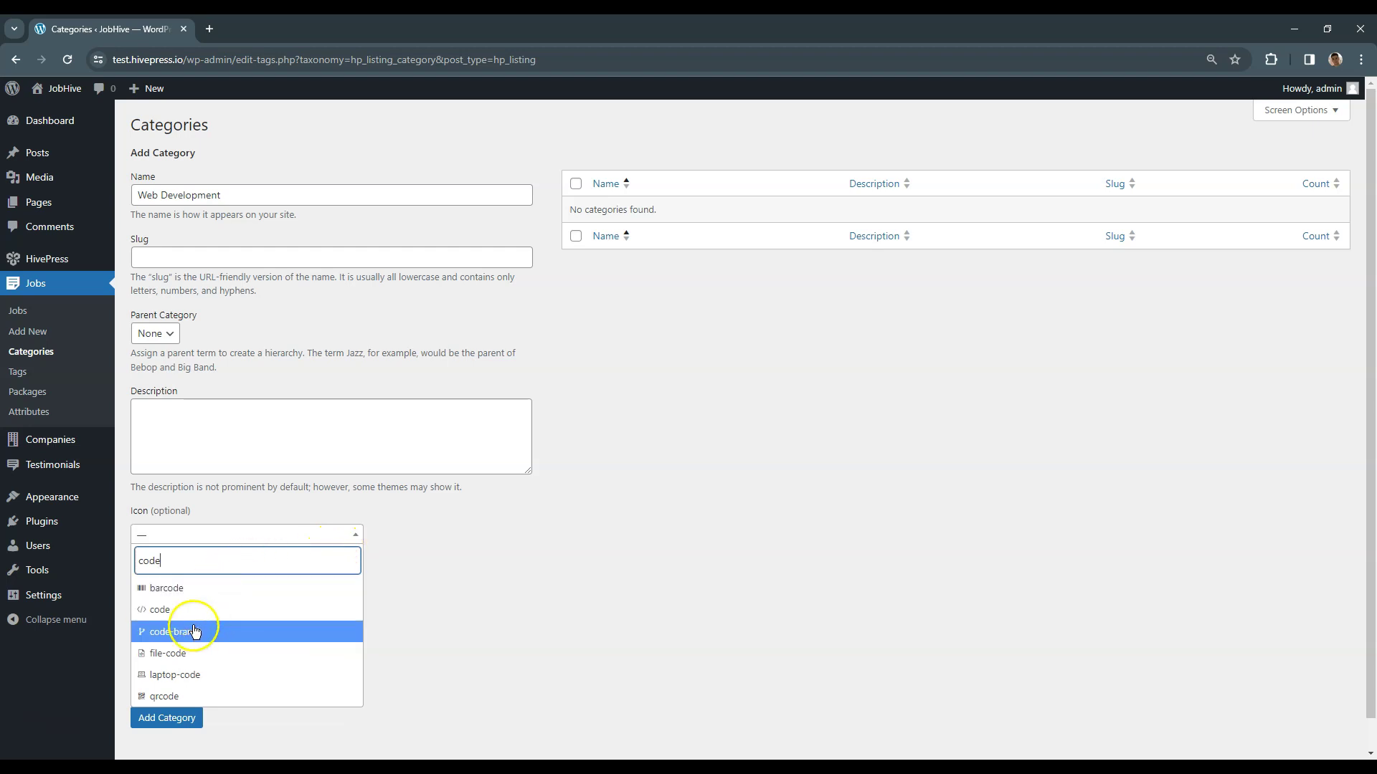
pyautogui.click(188, 615)
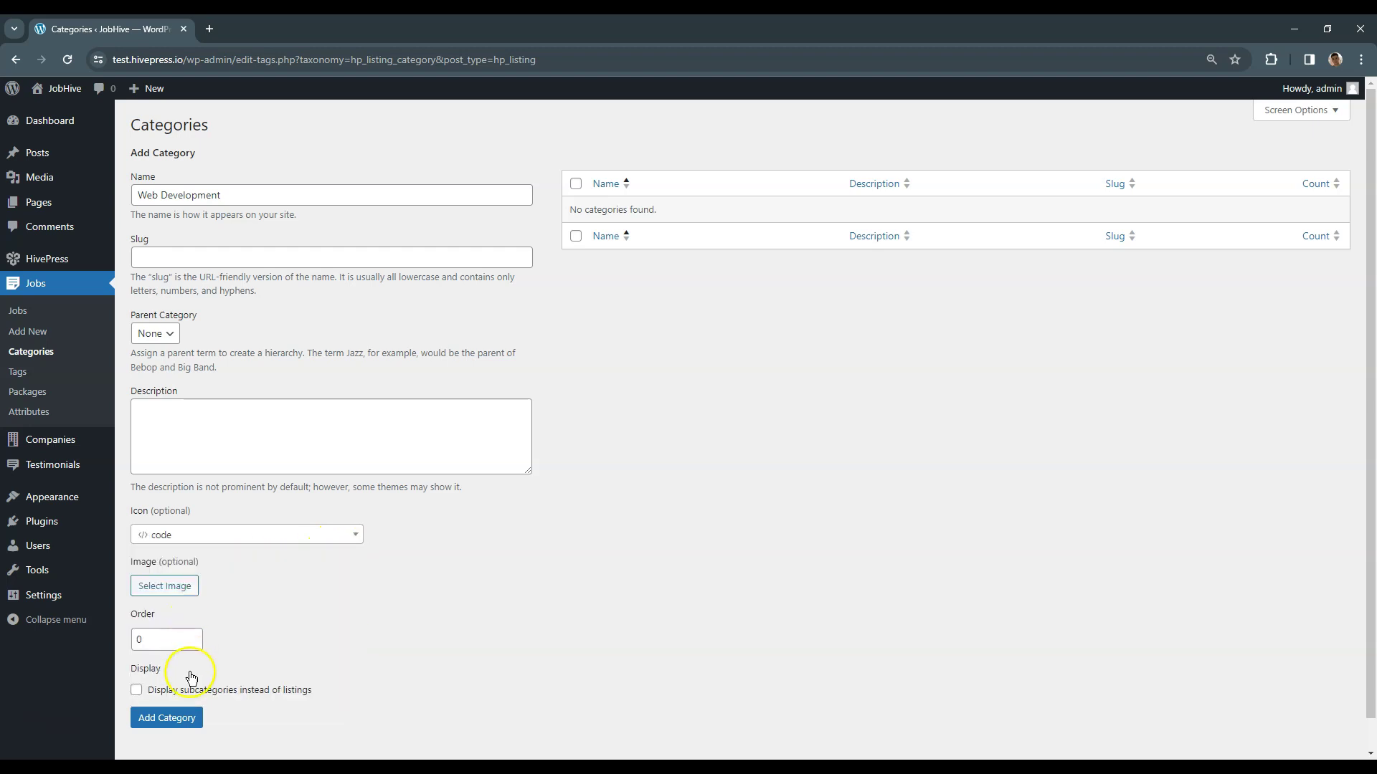
pyautogui.click(182, 727)
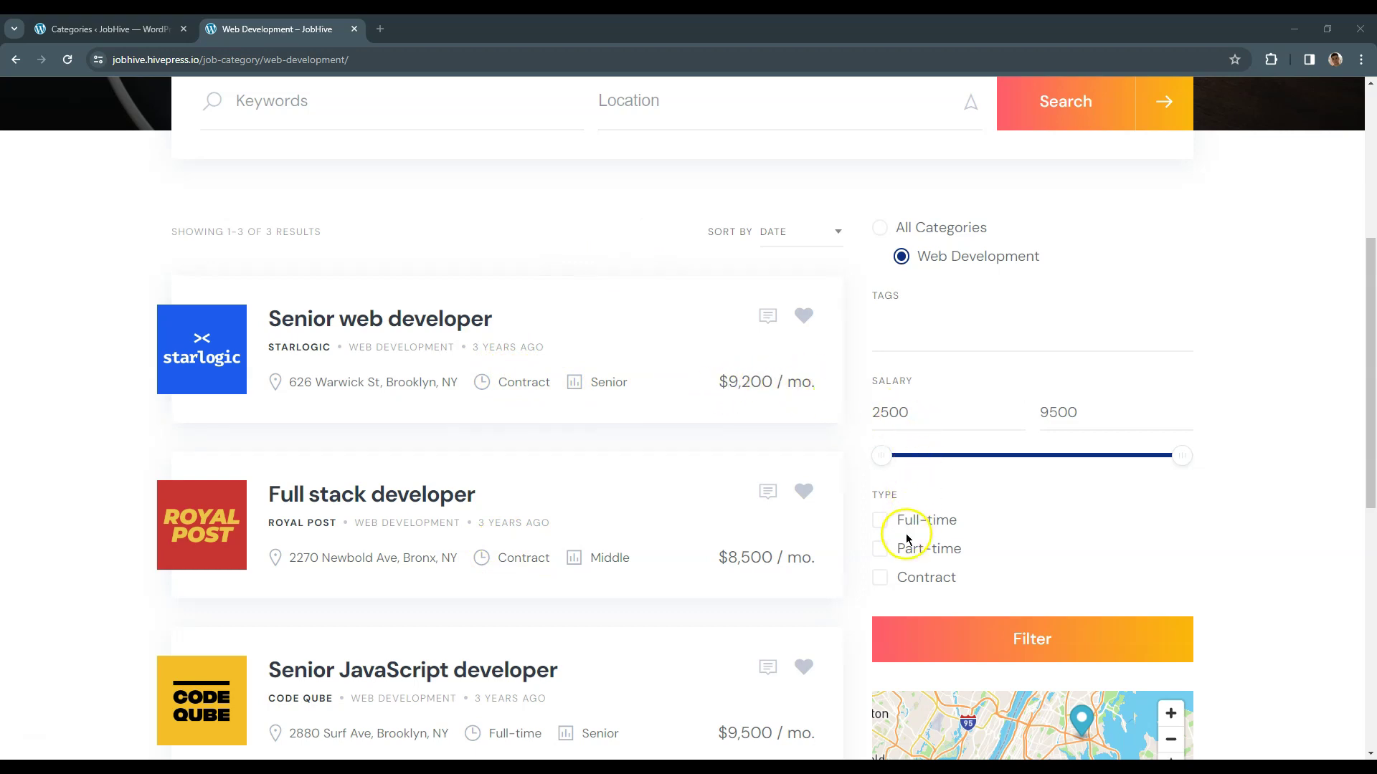
# Step: Raise the salary filter's minimum to 3065 on the Web Development listings
pyautogui.moveTo(882, 456)
pyautogui.mouseDown()
pyautogui.moveTo(971, 467)
pyautogui.moveTo(906, 456)
pyautogui.mouseUp()
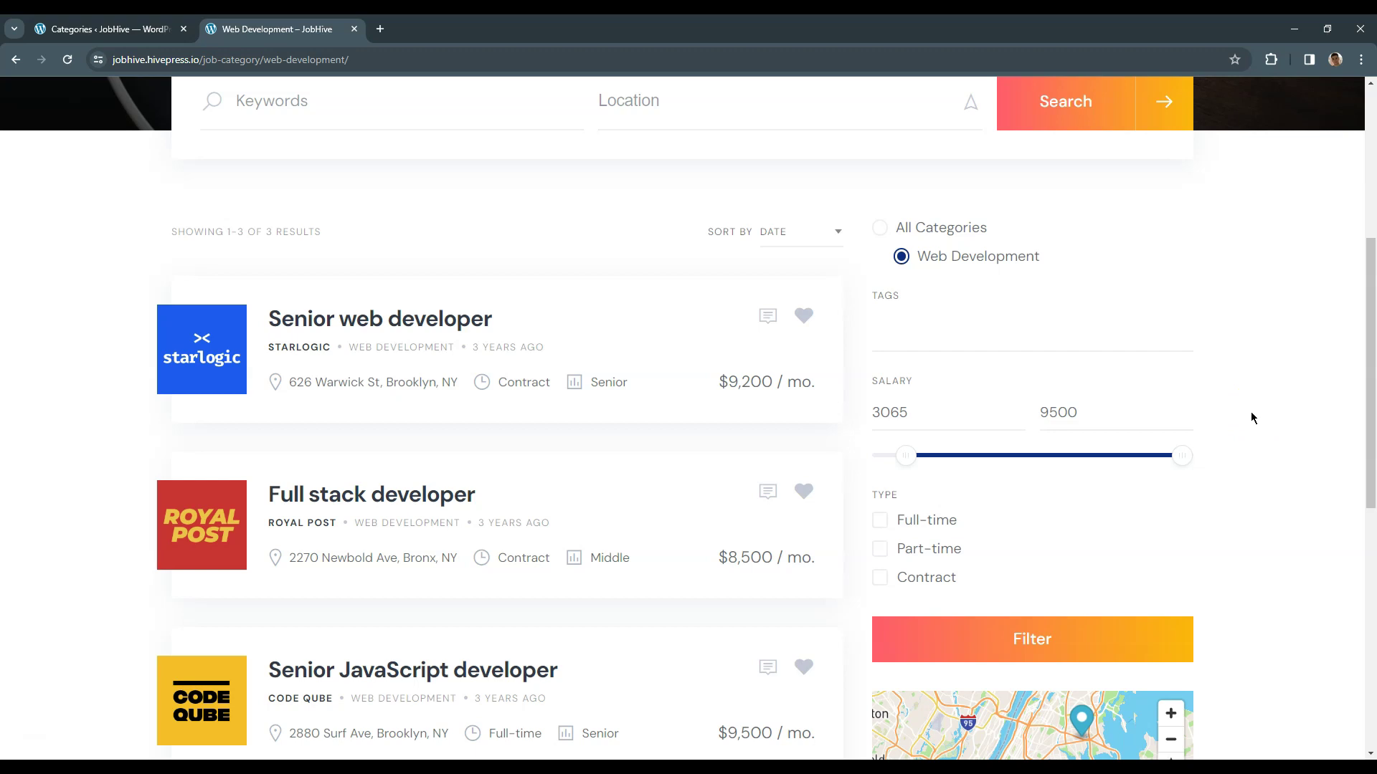
# Step: Back in WordPress admin, start a new job attribute titled Salary
pyautogui.click(93, 33)
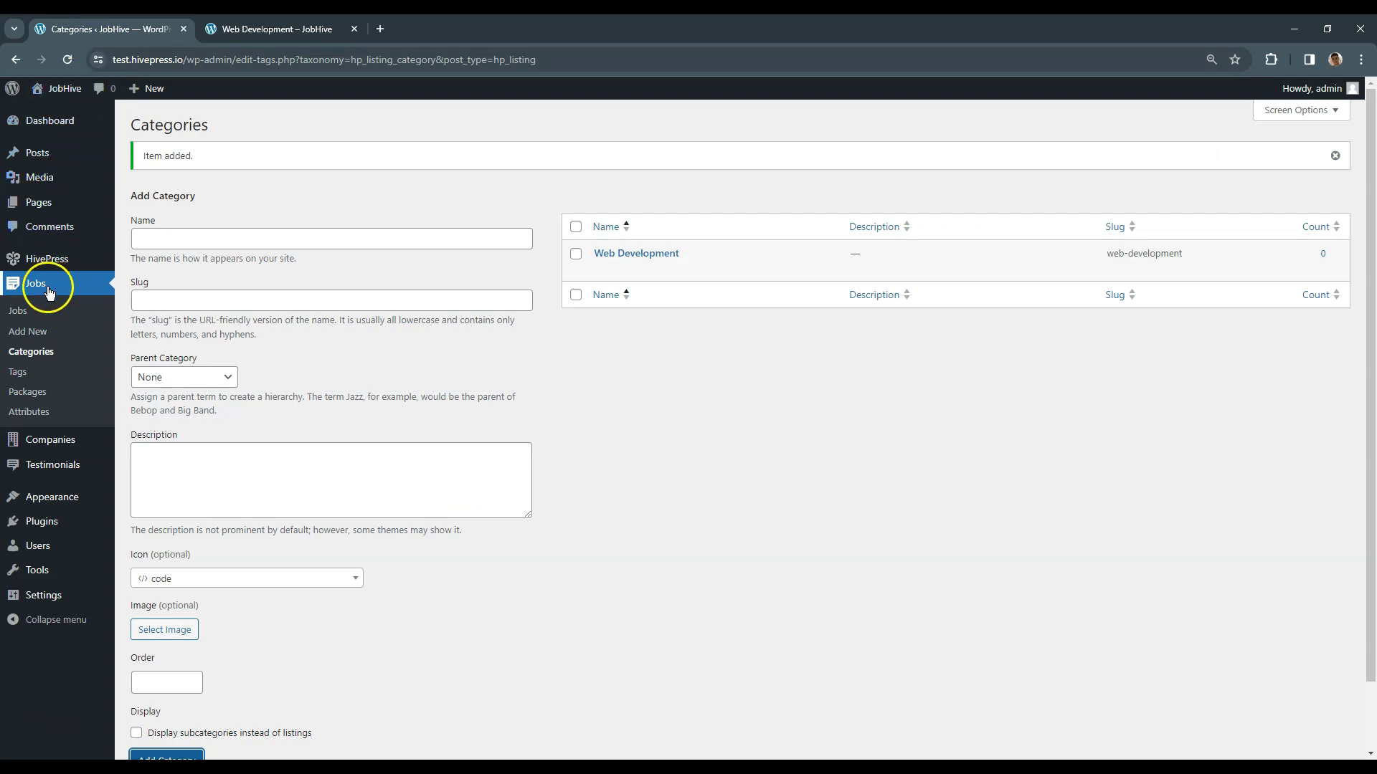
pyautogui.click(38, 416)
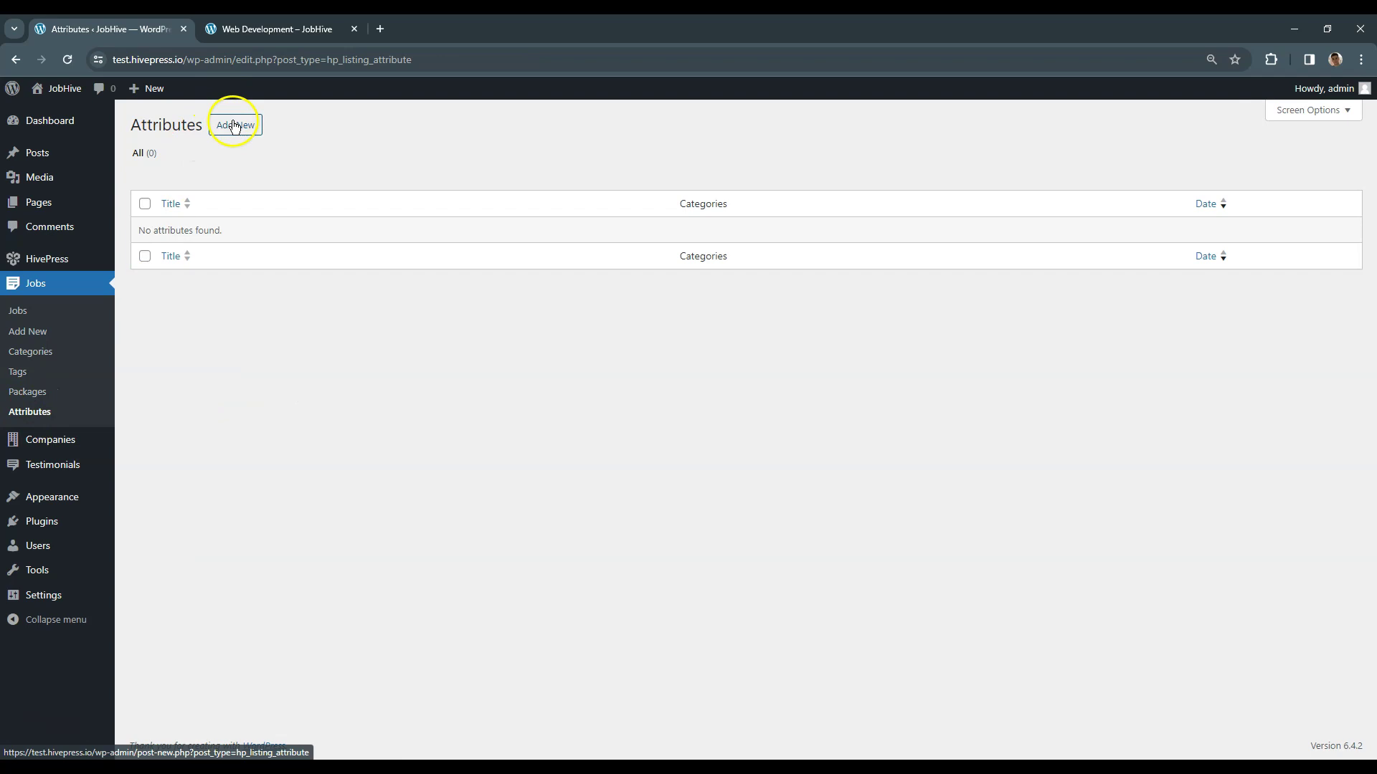
pyautogui.click(234, 127)
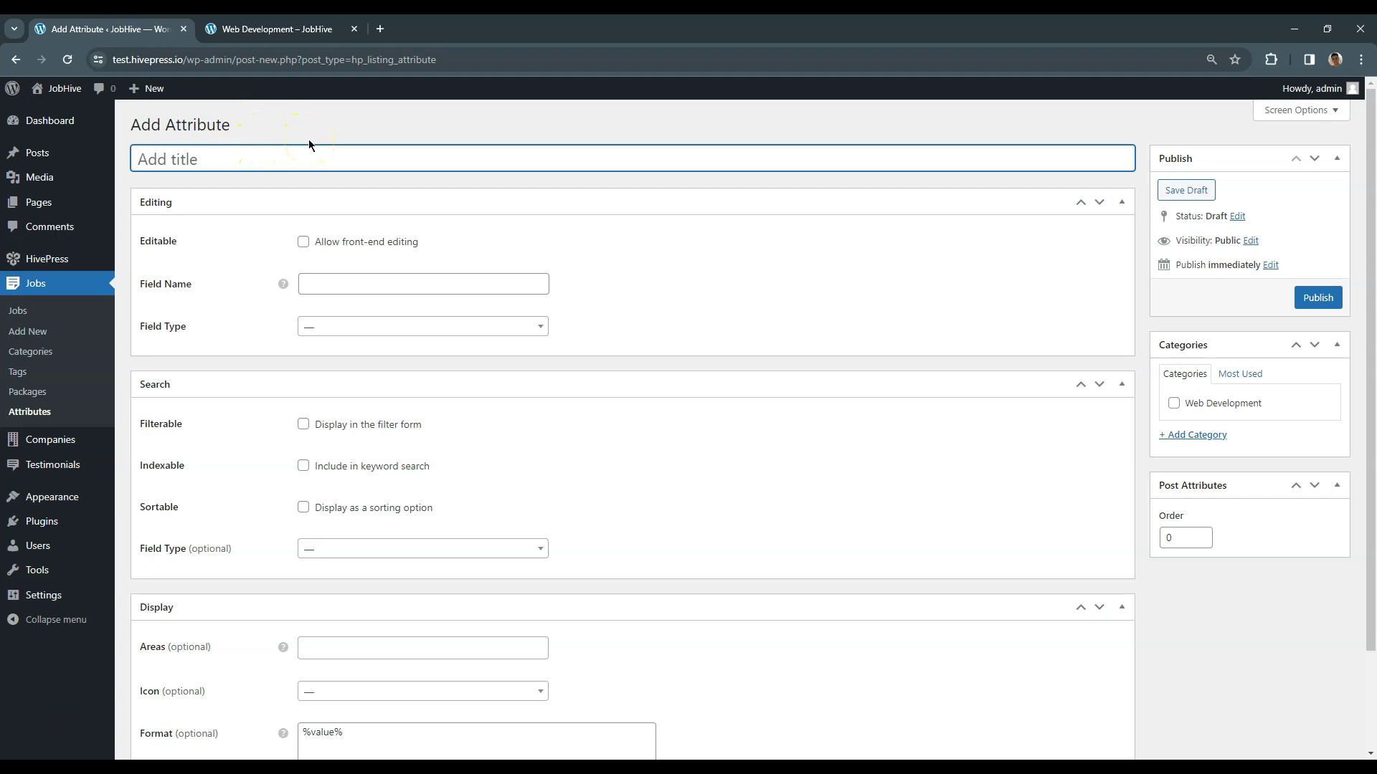
pyautogui.click(317, 158)
pyautogui.write('Salary')
# Step: Allow front-end editing and set the attribute's field name to salary
pyautogui.click(335, 235)
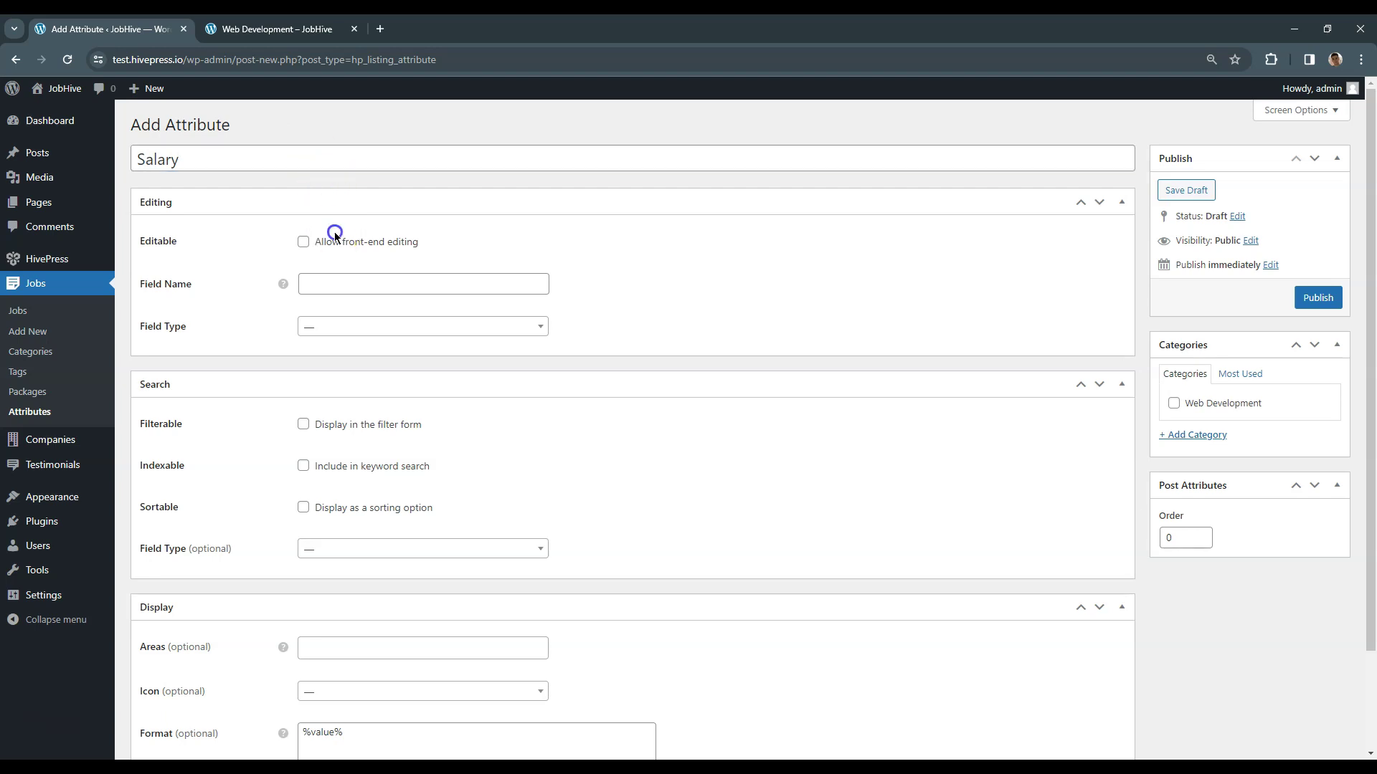
pyautogui.click(303, 242)
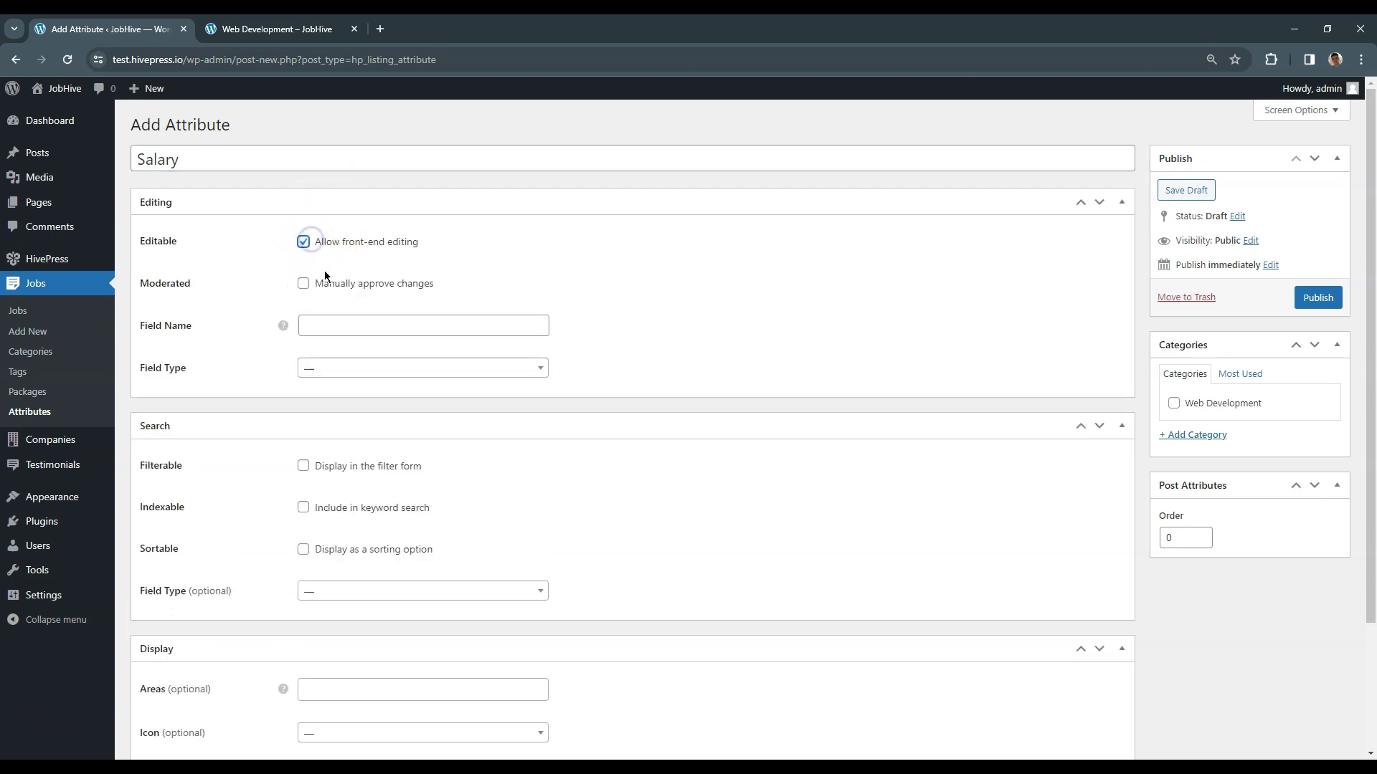
pyautogui.click(347, 324)
pyautogui.write('sala')
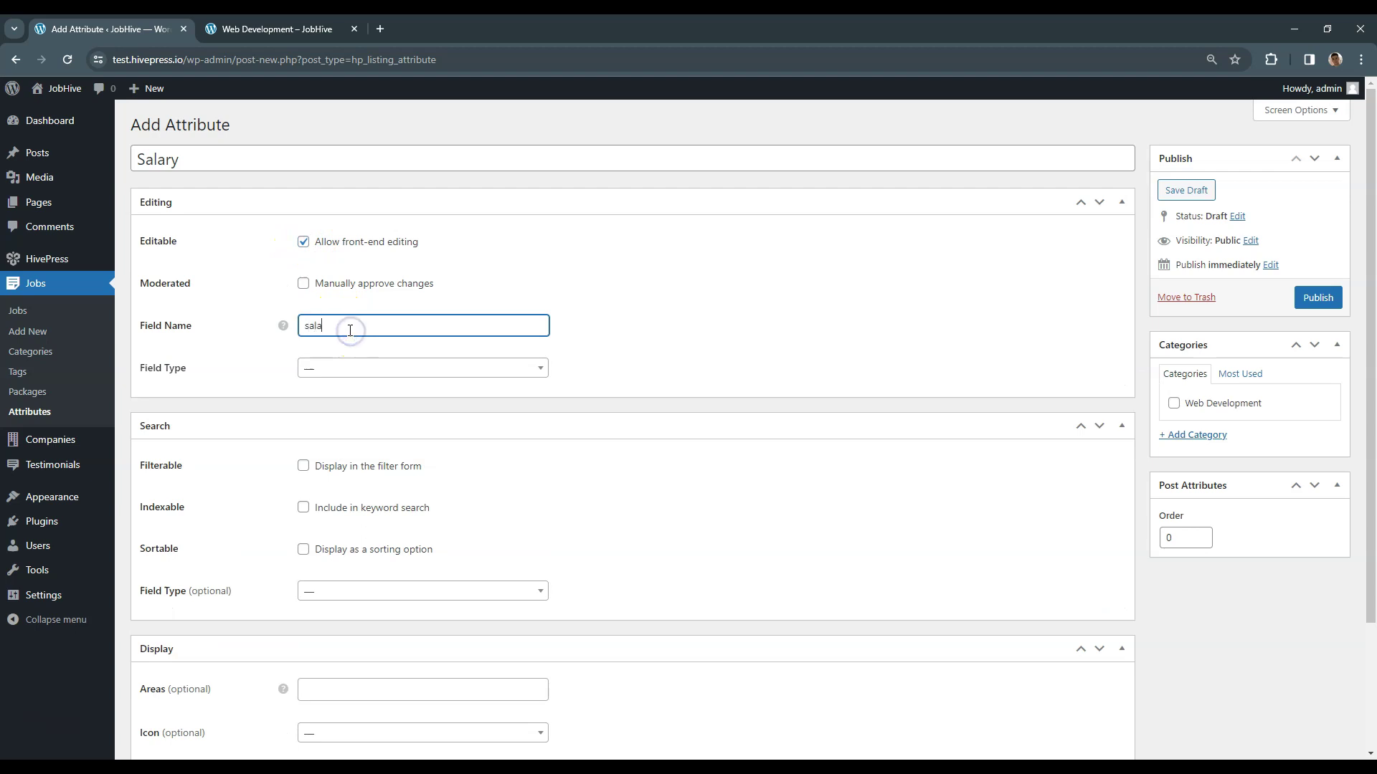
pyautogui.write('ry')
pyautogui.click(618, 337)
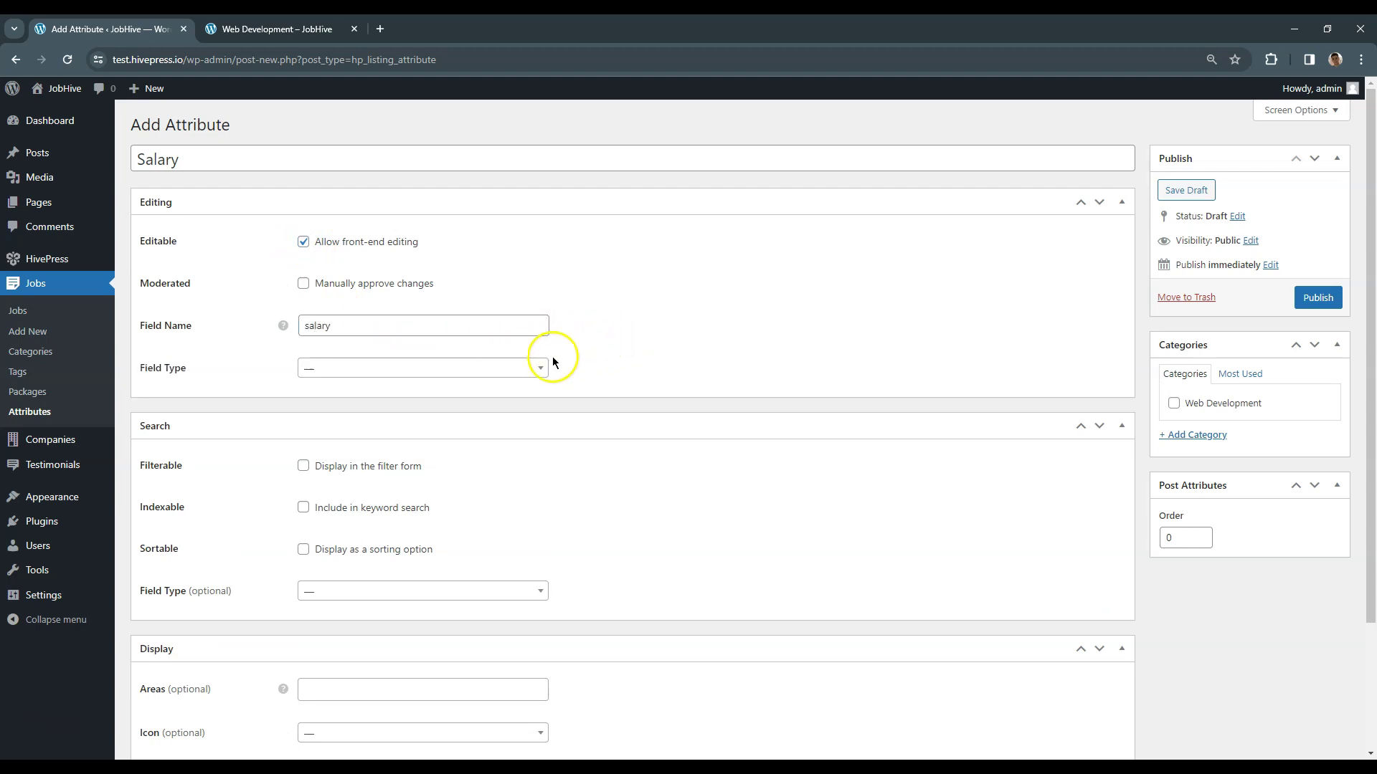
pyautogui.click(498, 370)
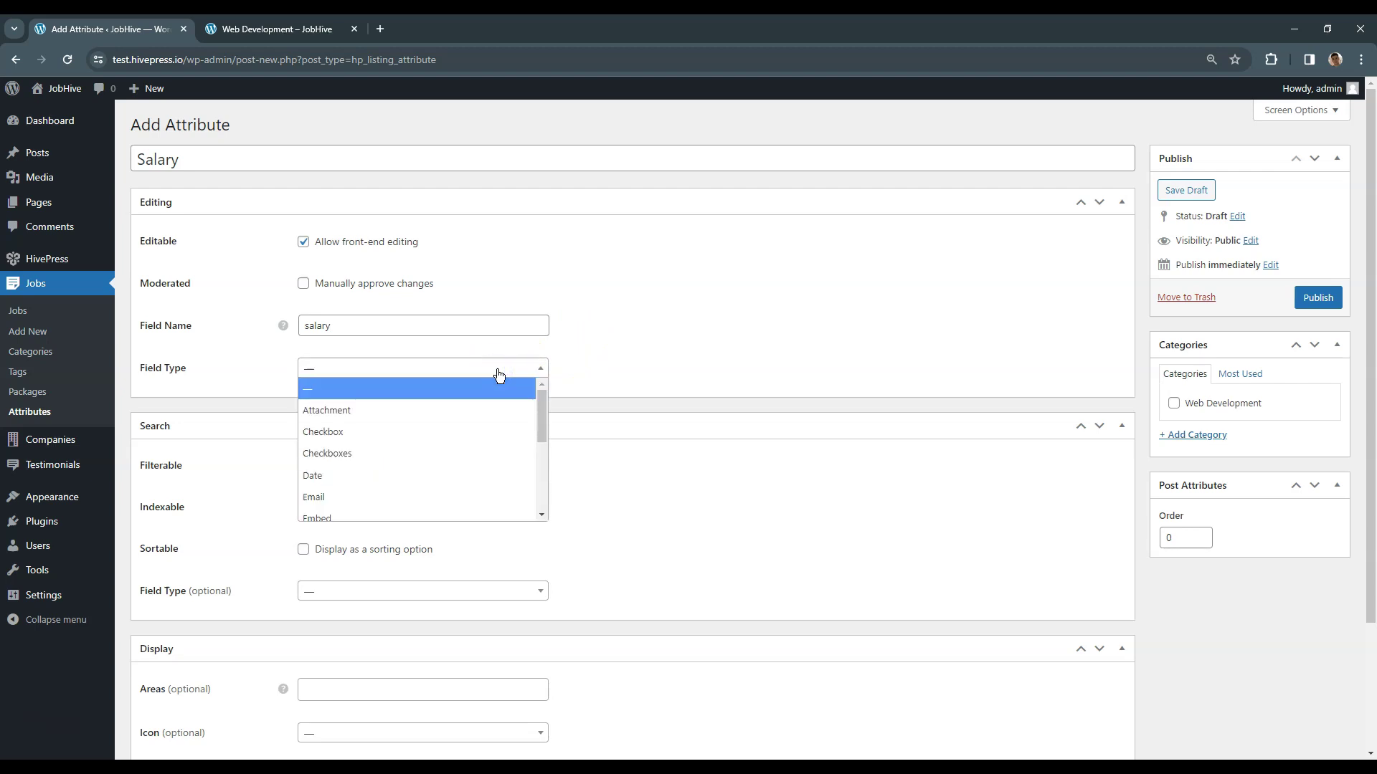
pyautogui.scroll(-3, 514, 455)
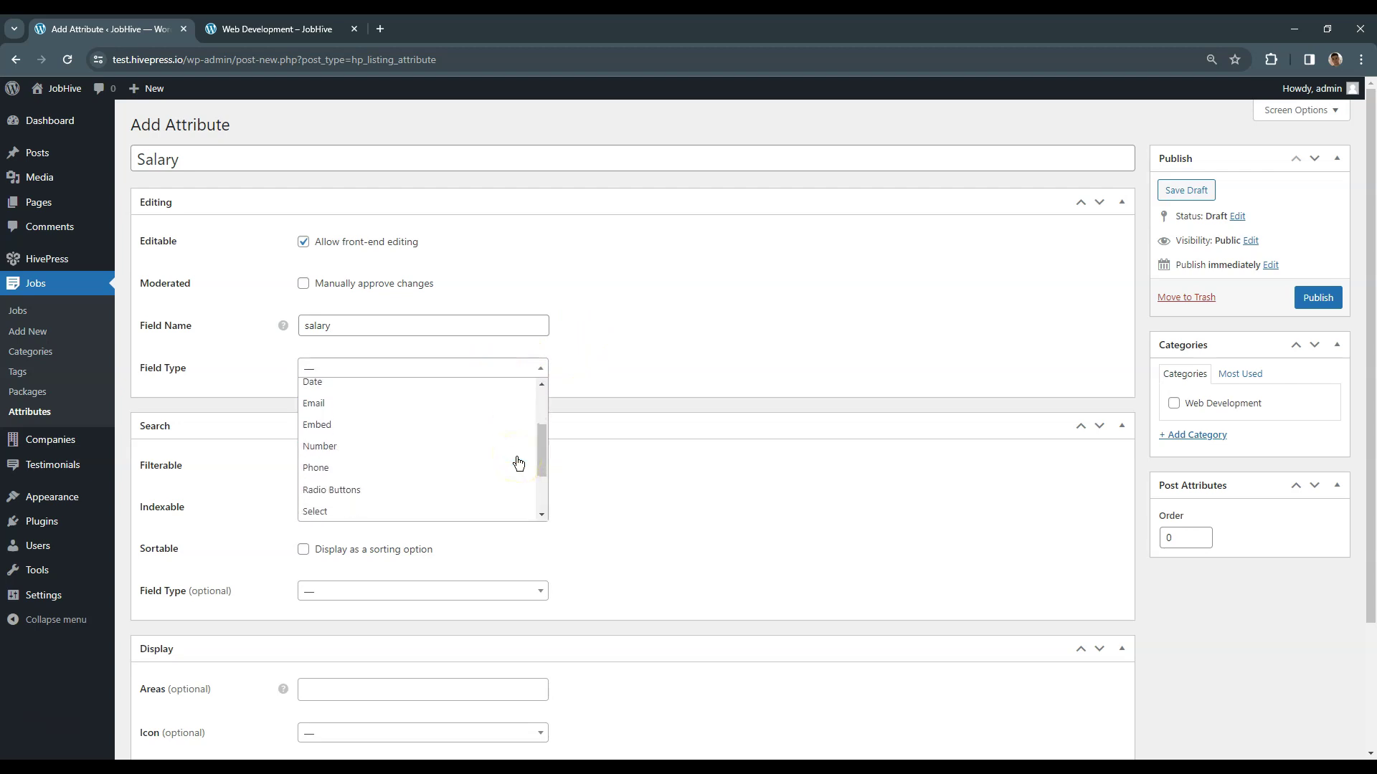
# Step: Make Salary a Number field that is filterable and offered as a sorting option
pyautogui.click(445, 437)
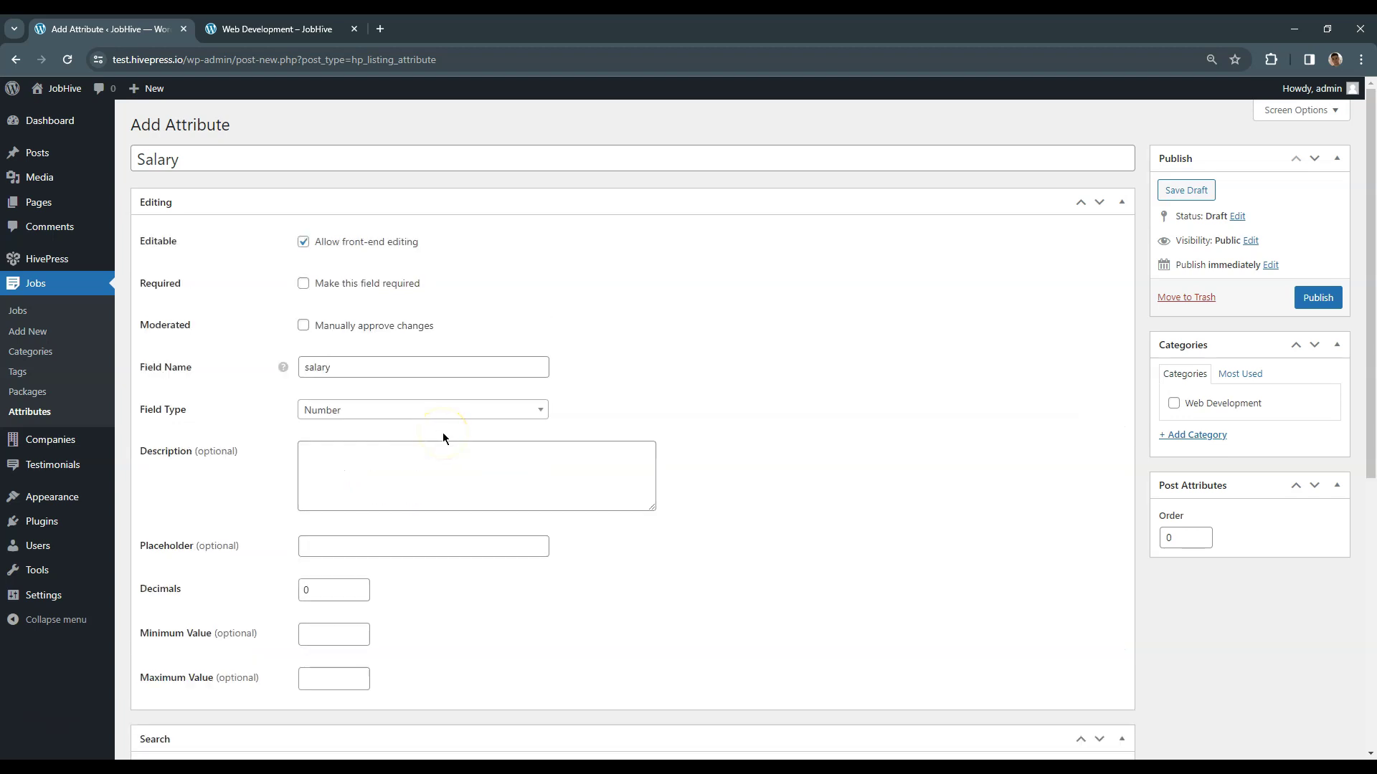
pyautogui.scroll(-5, 442, 434)
pyautogui.click(294, 387)
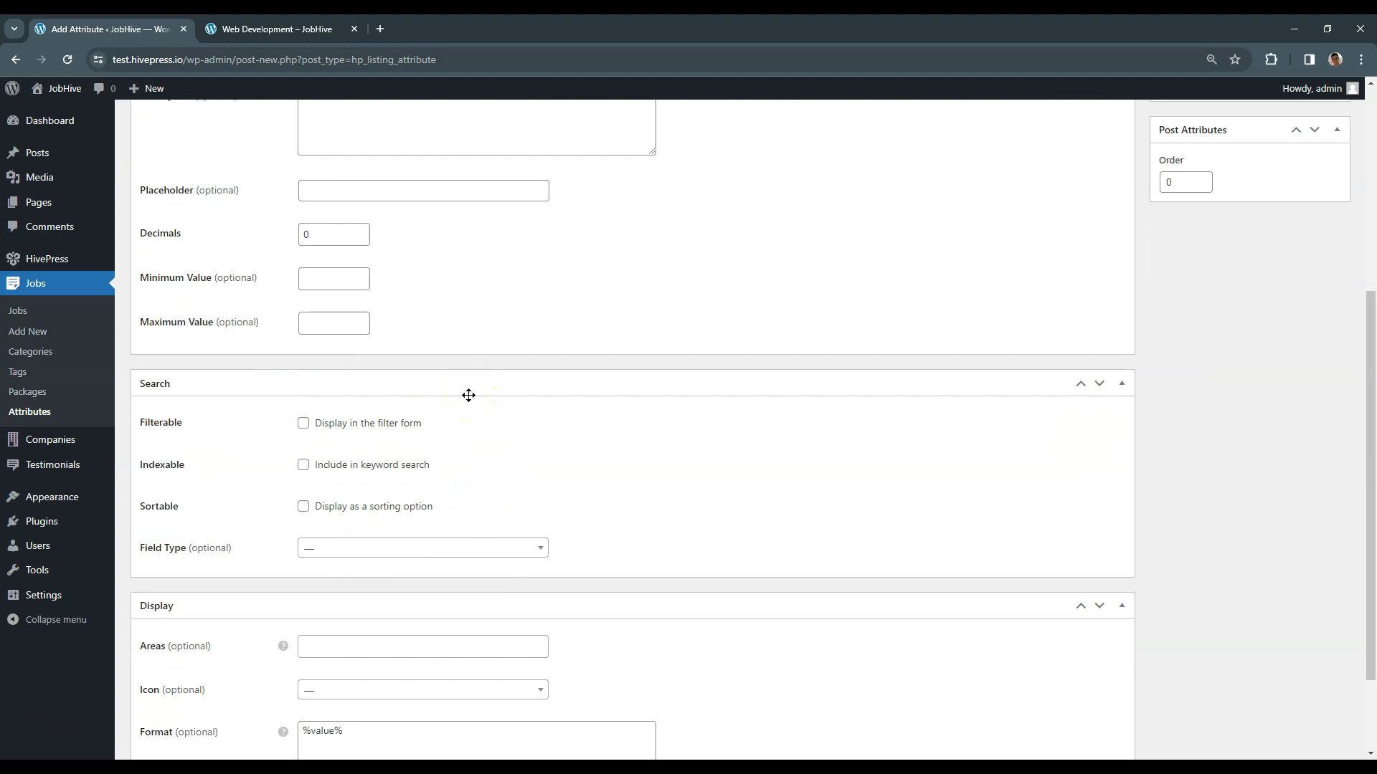
pyautogui.click(303, 423)
pyautogui.click(303, 506)
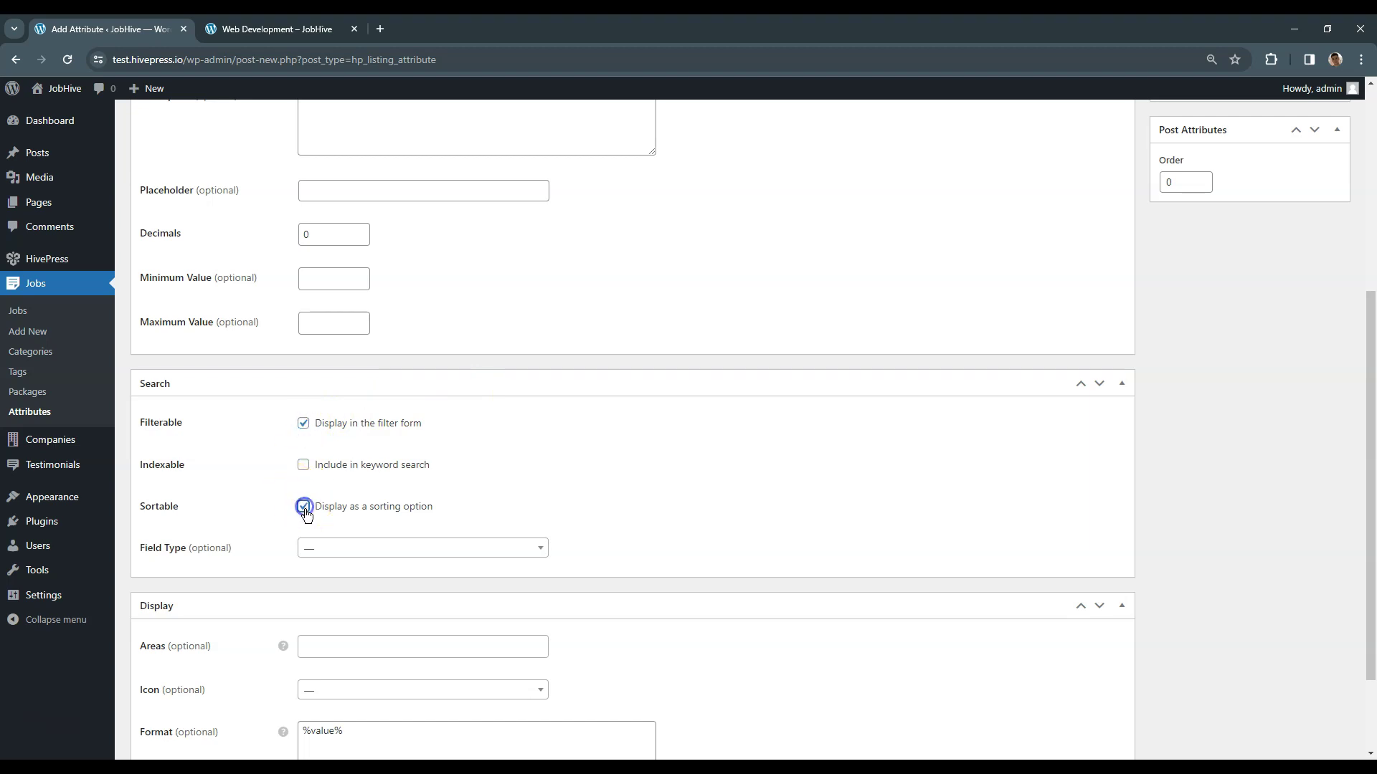
# Step: Set the search field type to Number Range
pyautogui.click(352, 549)
pyautogui.scroll(-1, 408, 600)
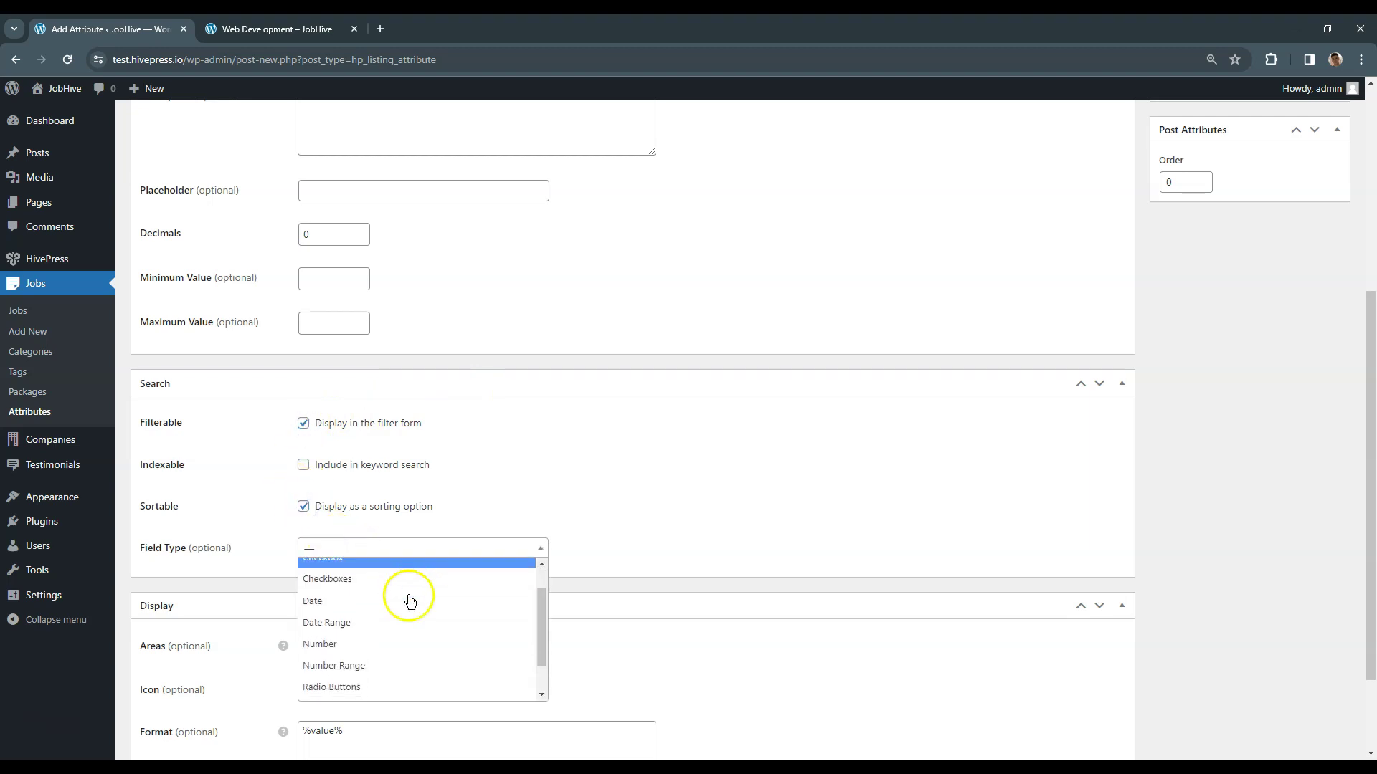
pyautogui.scroll(-1, 393, 625)
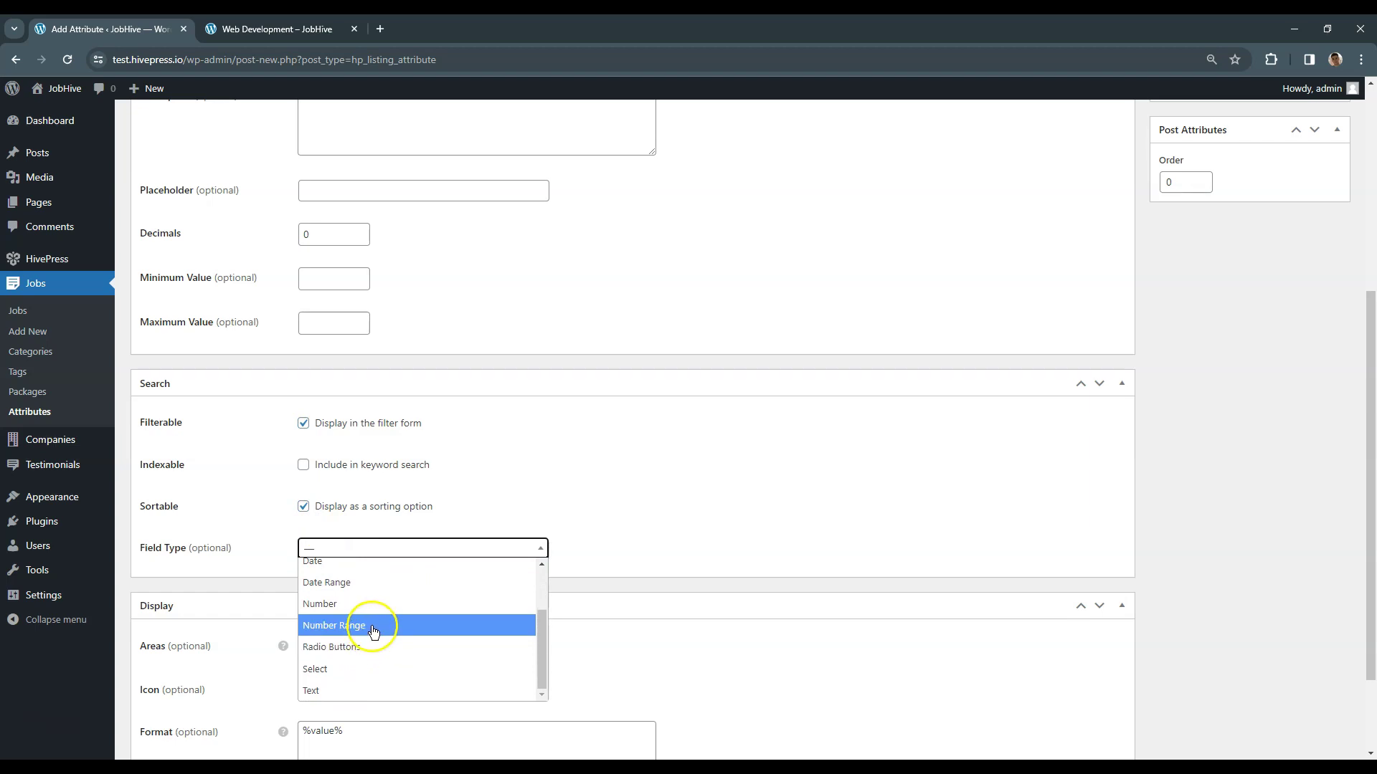
pyautogui.click(372, 627)
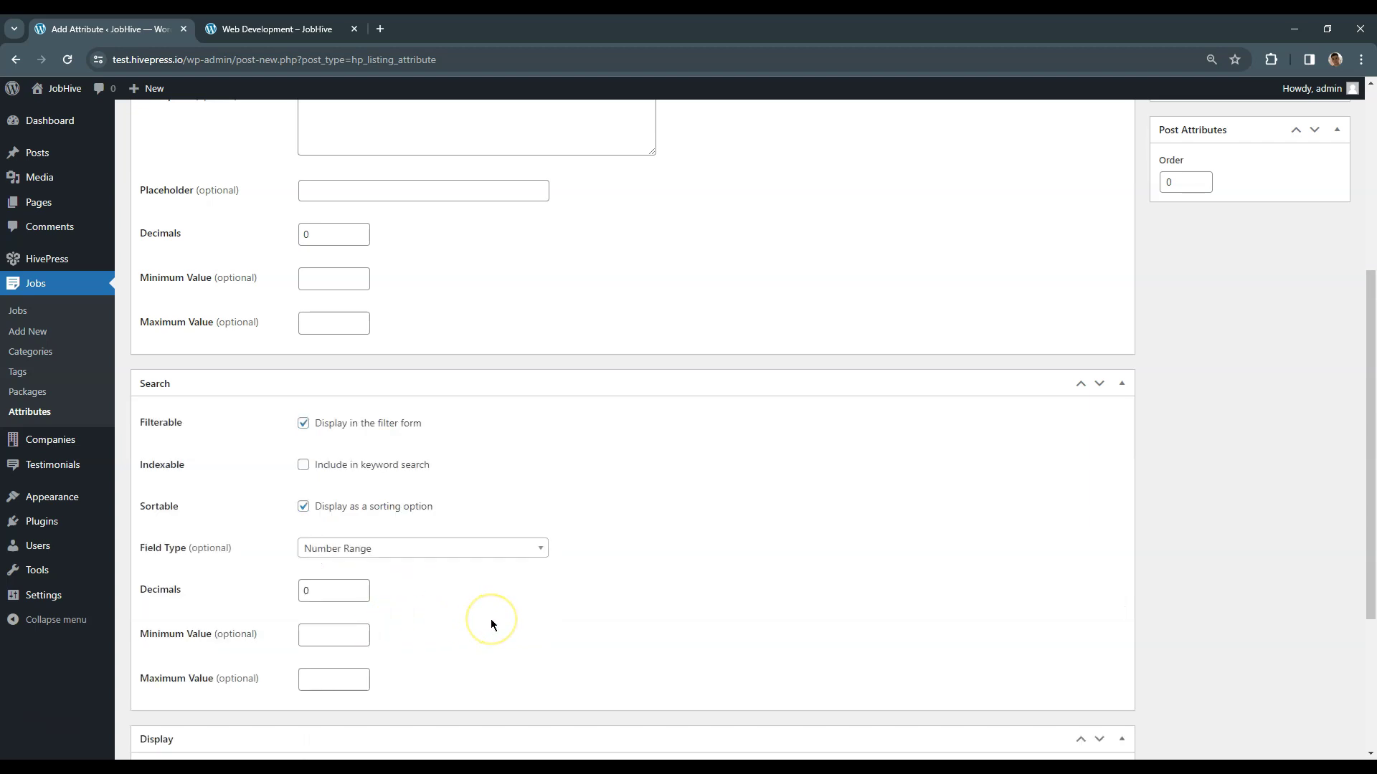
pyautogui.scroll(-1, 491, 621)
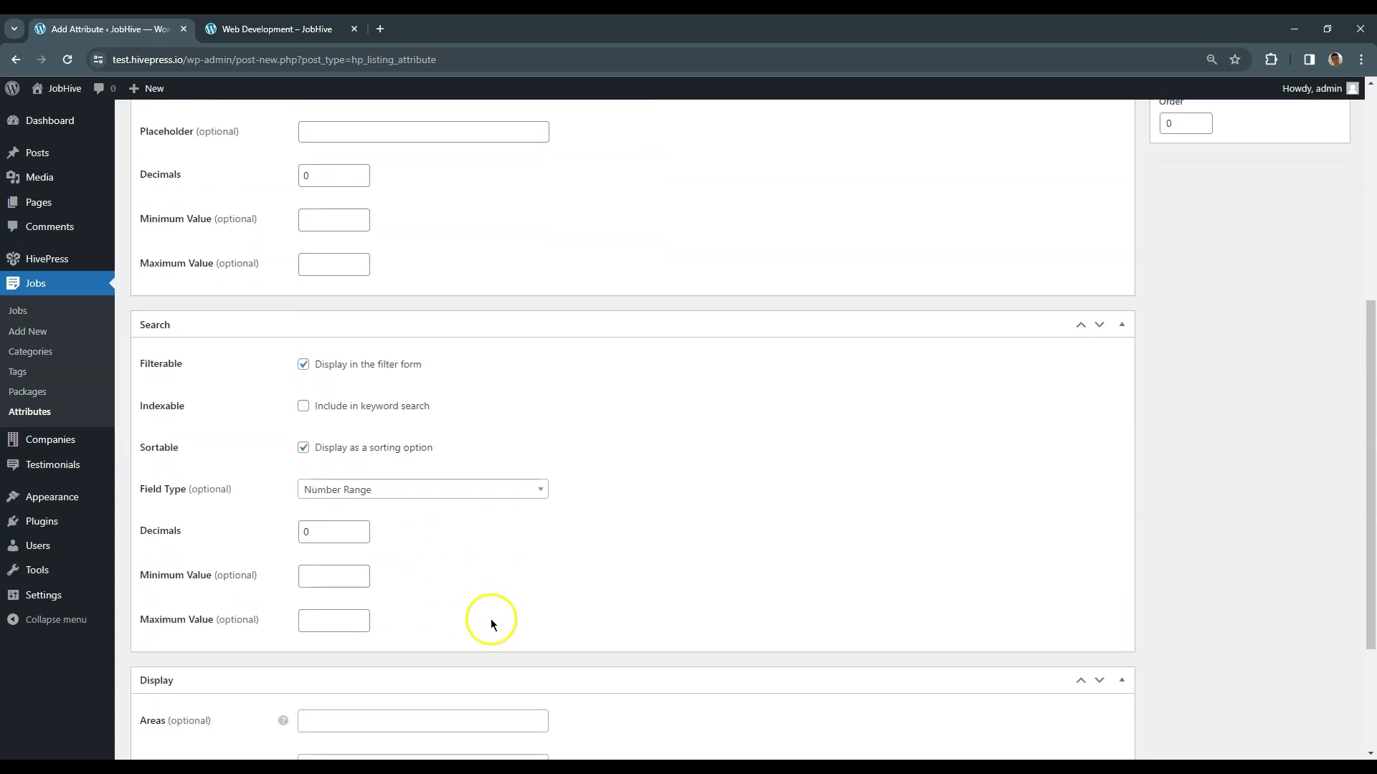
pyautogui.scroll(-3, 490, 618)
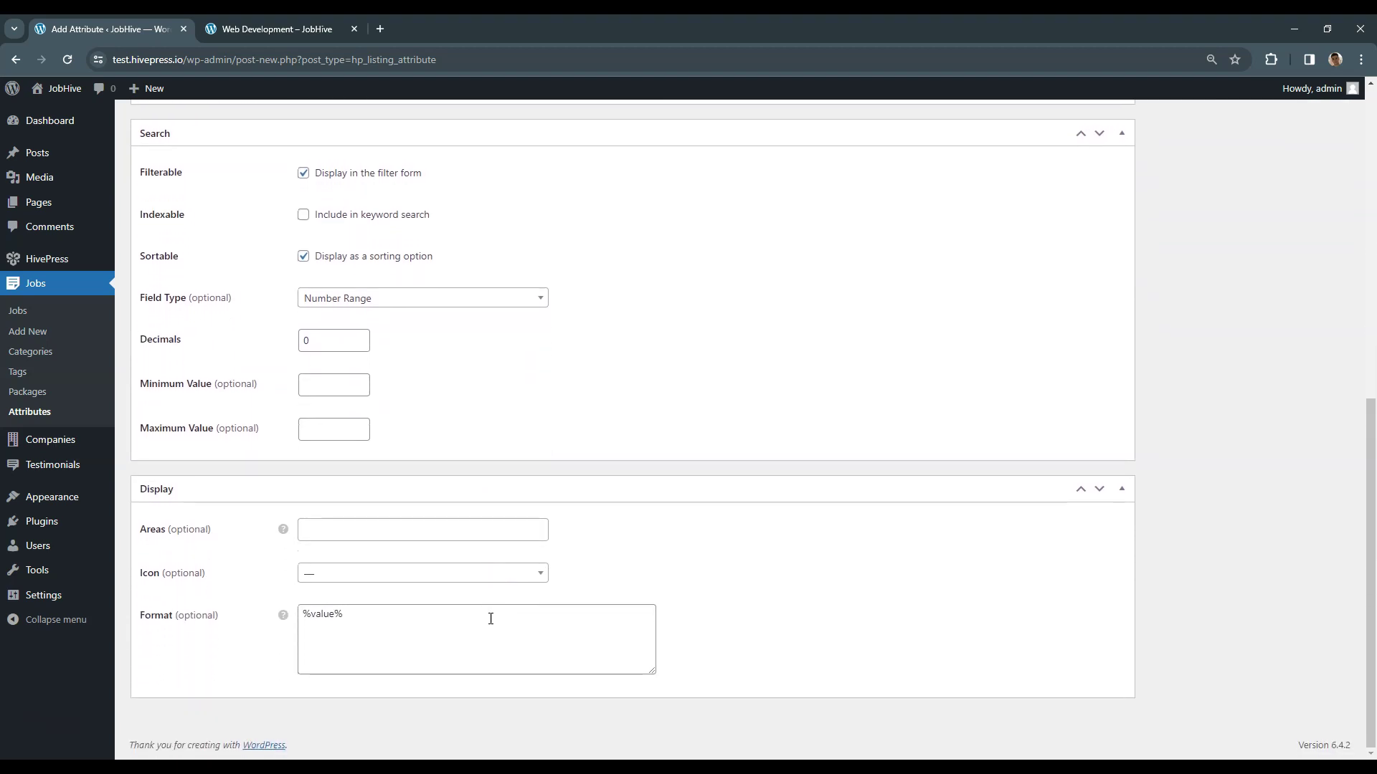
# Step: Leave the display areas unselected and switch to the live Web Development listings tab
pyautogui.click(695, 569)
pyautogui.click(527, 530)
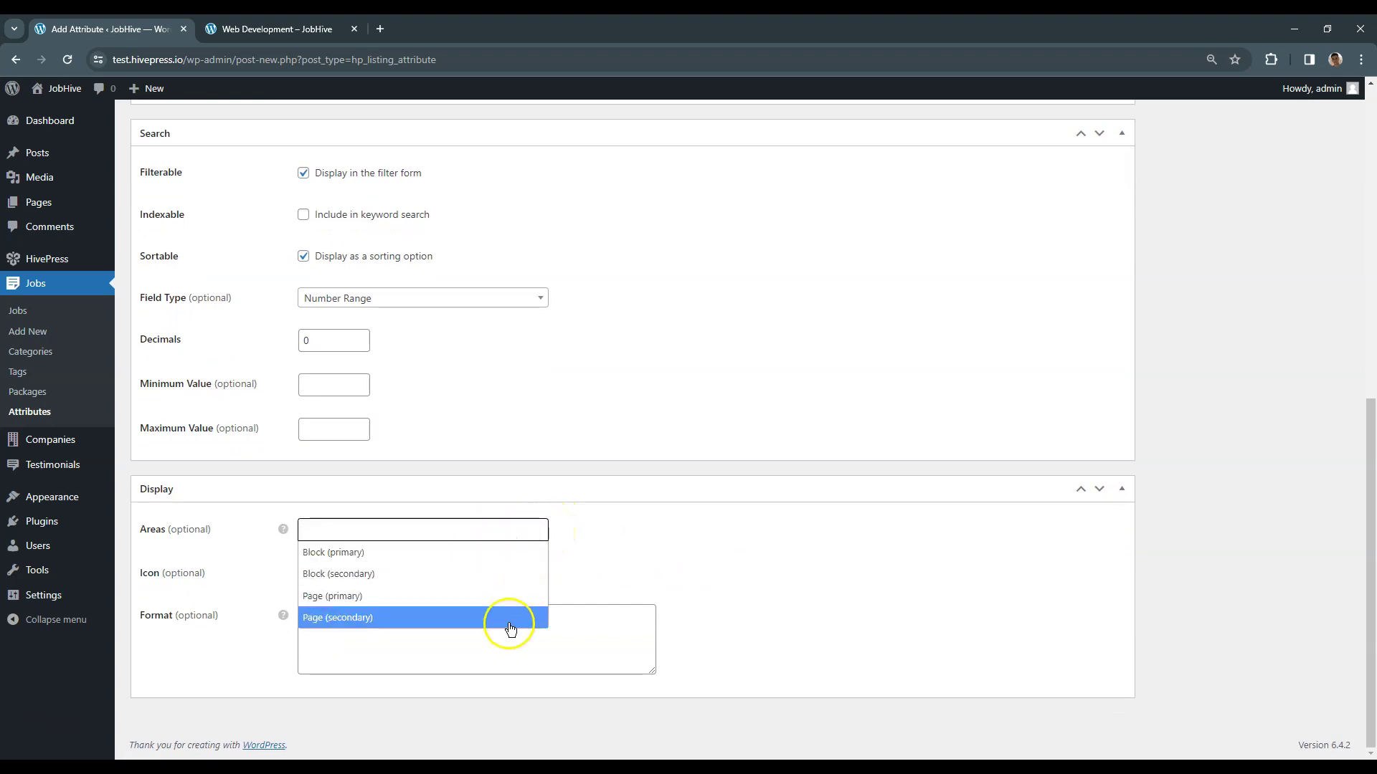
pyautogui.click(577, 541)
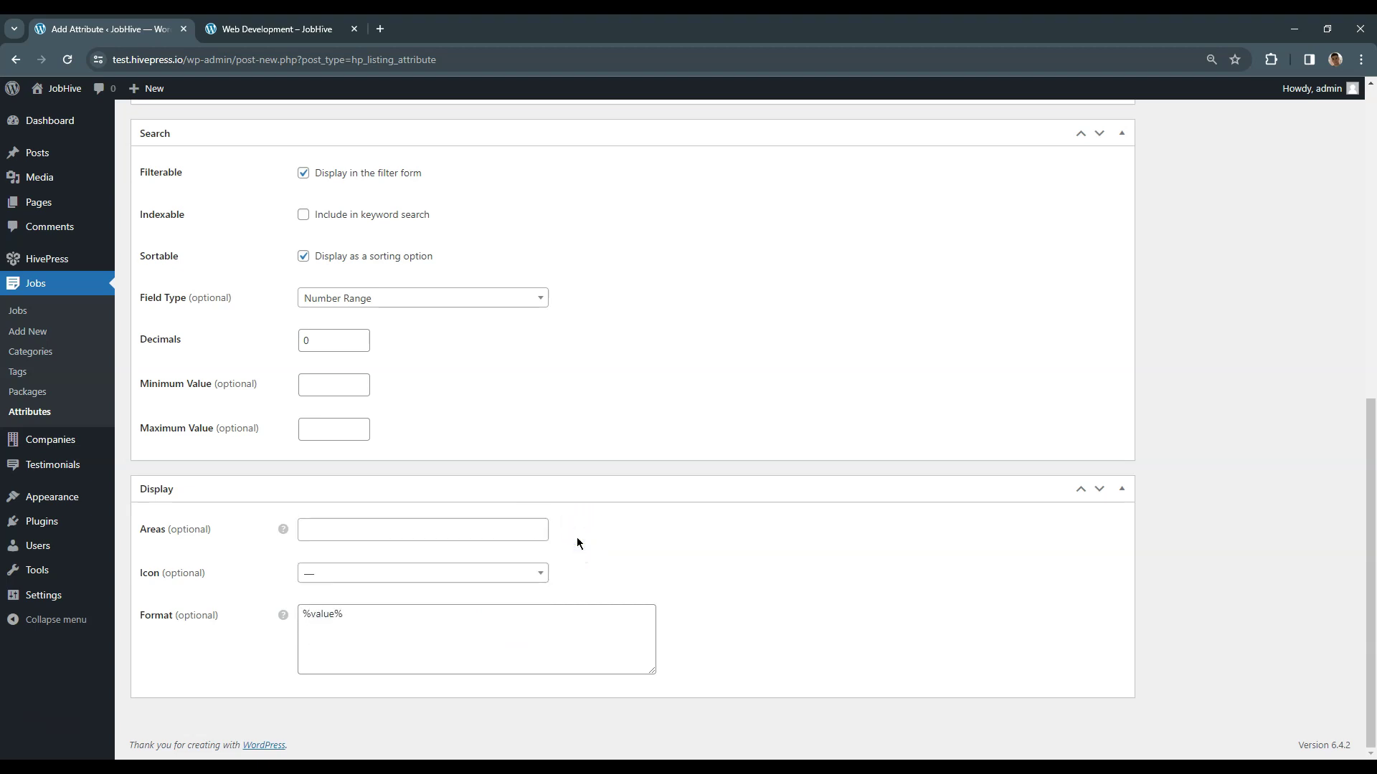
pyautogui.click(316, 29)
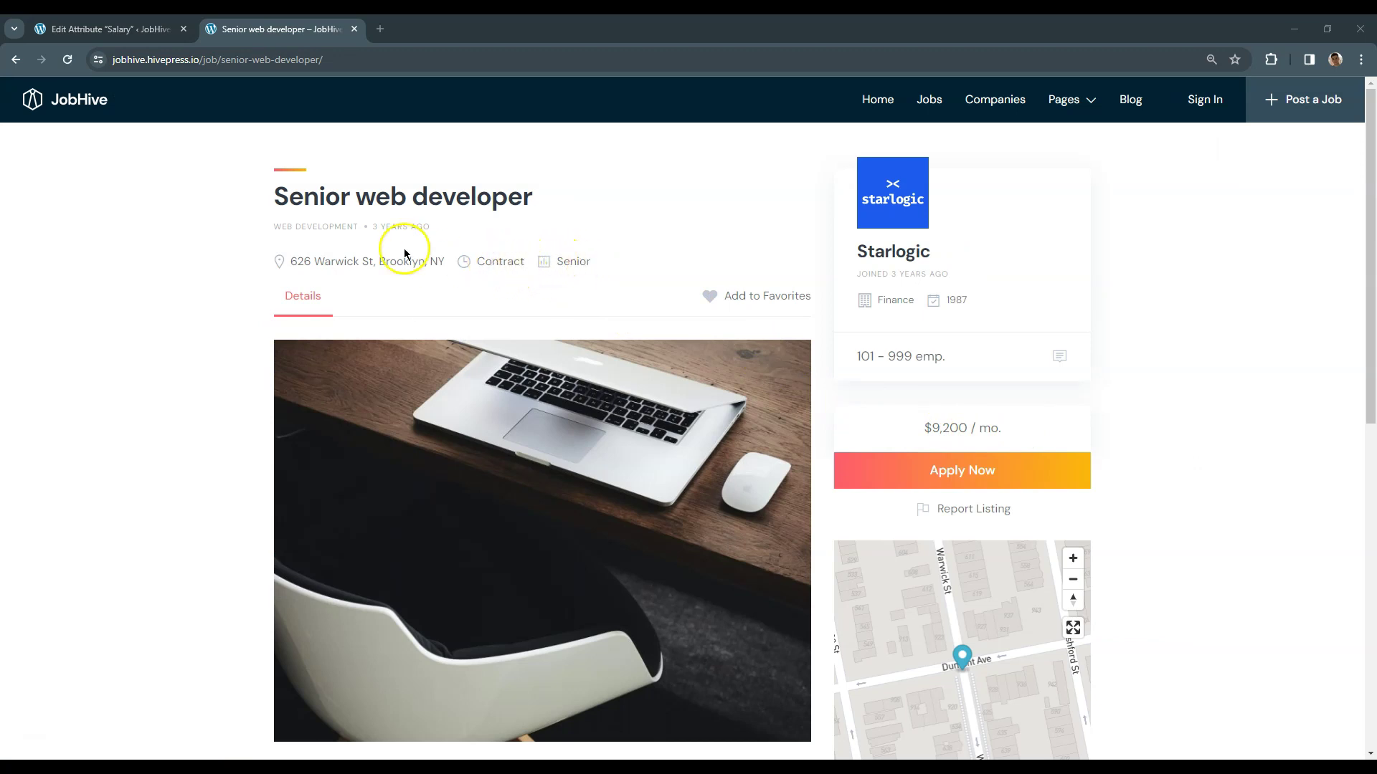
# Step: Return to the WordPress tab with the Salary attribute editor
pyautogui.click(143, 30)
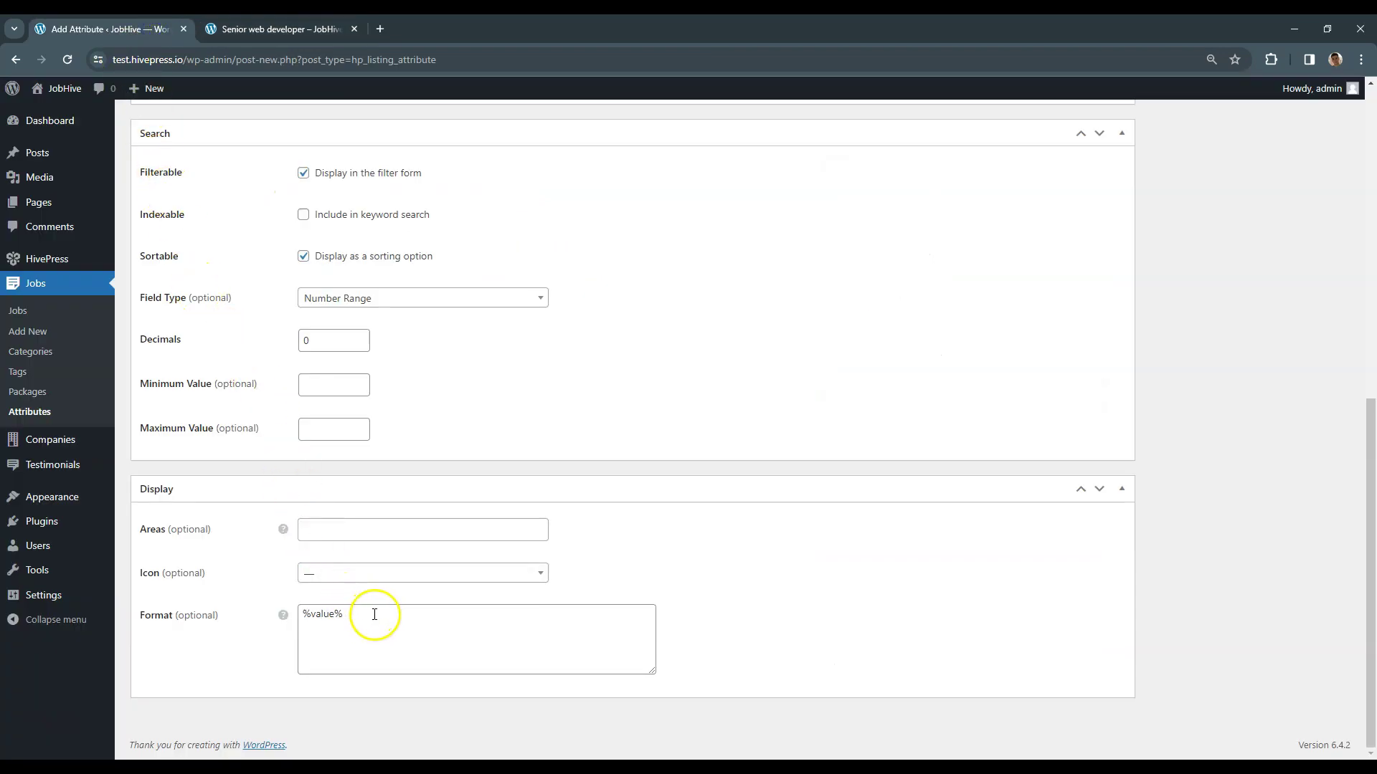
# Step: Add Block (primary) and Page (primary) as the attribute's display areas
pyautogui.click(453, 539)
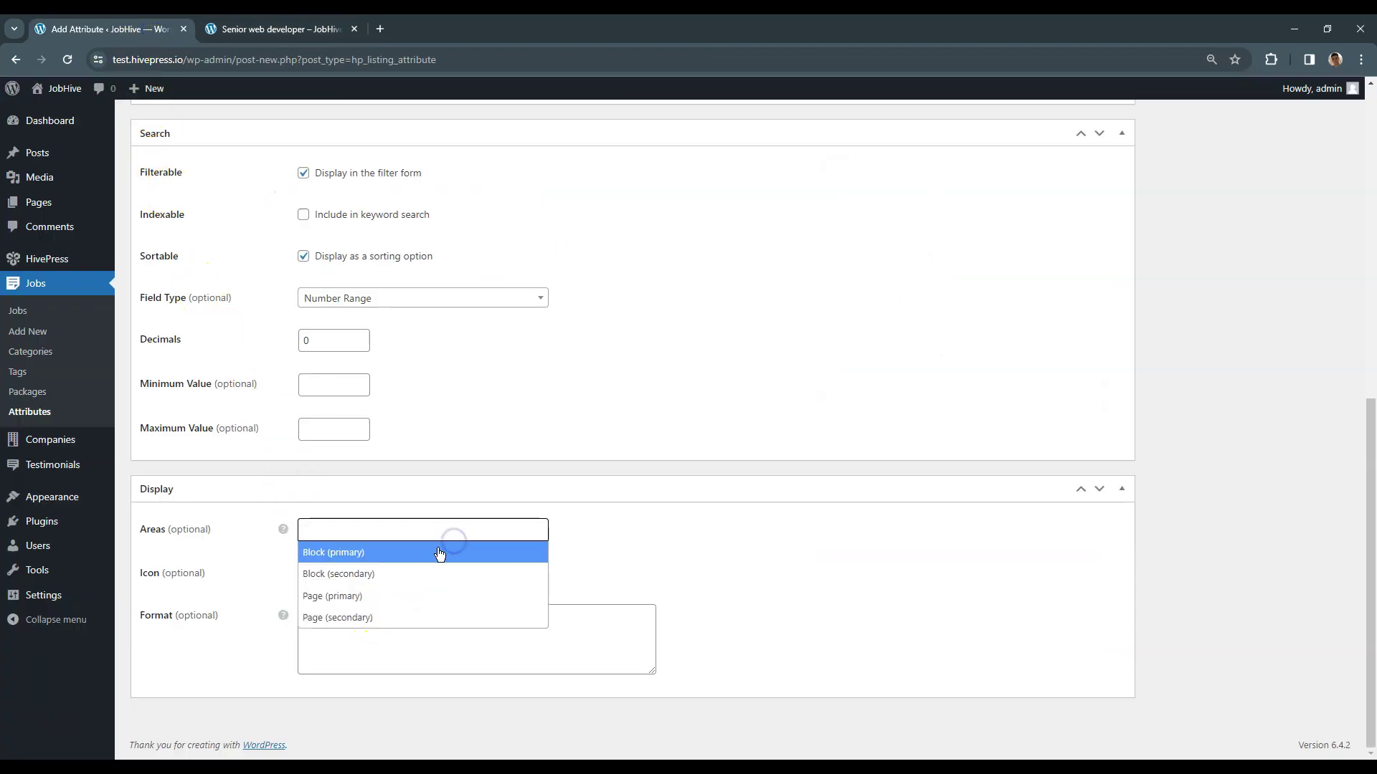
pyautogui.click(399, 552)
pyautogui.click(423, 529)
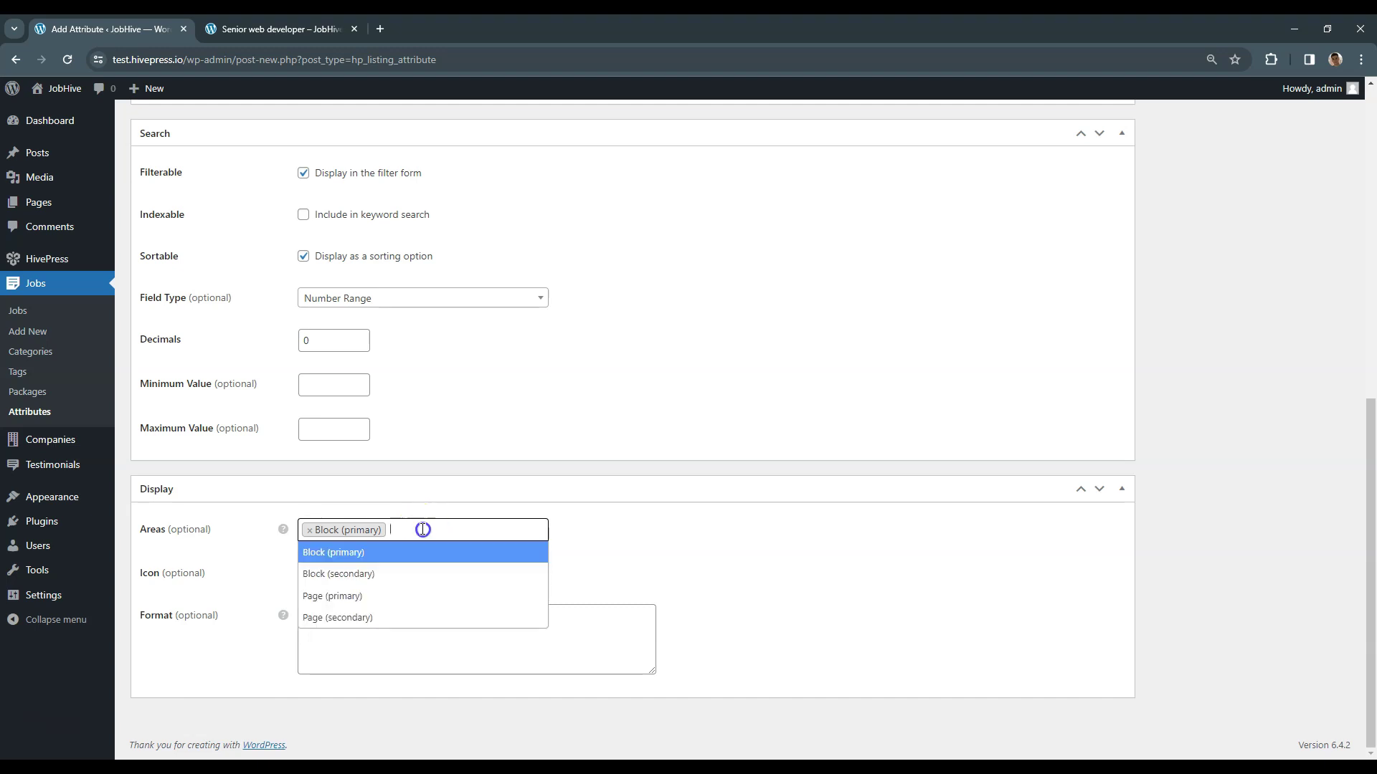
pyautogui.click(387, 596)
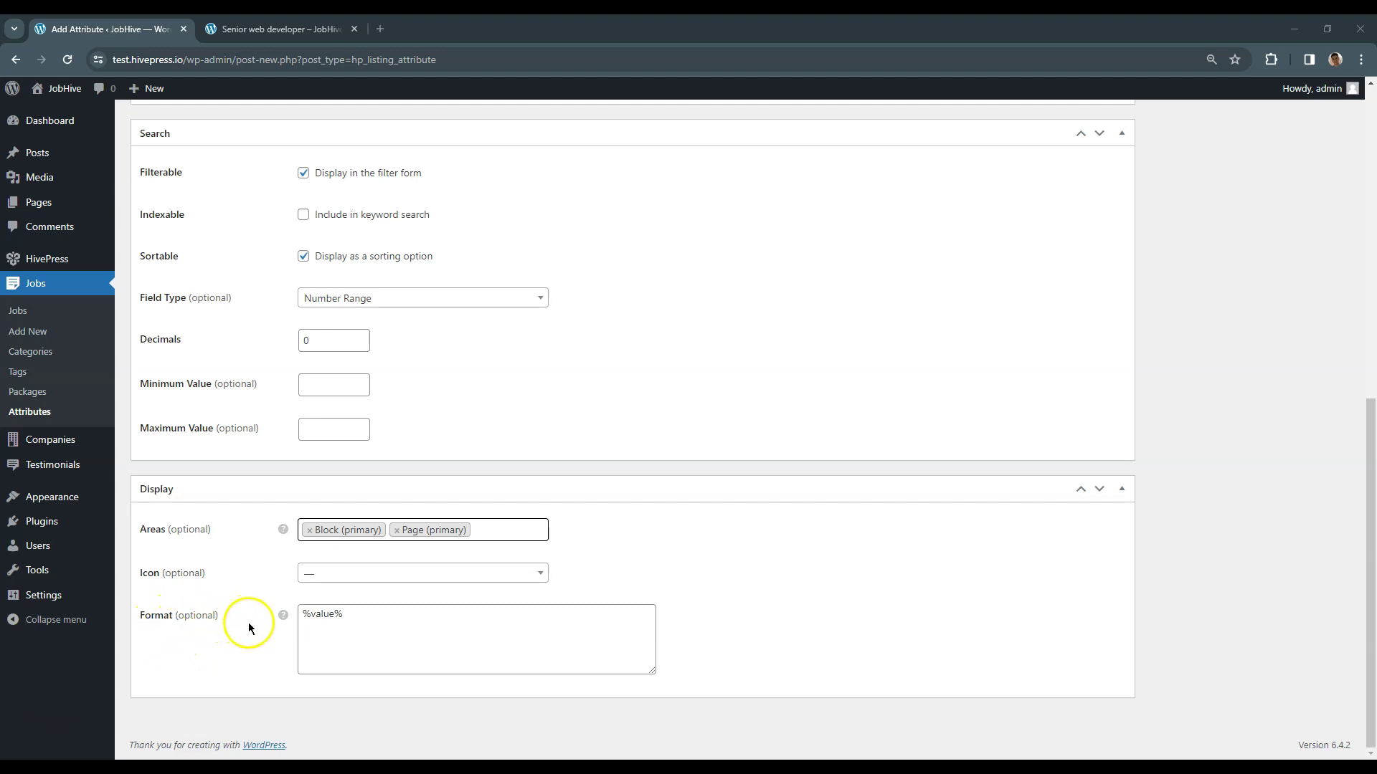
# Step: Change the display format from %value% to $%value% / mo
pyautogui.moveTo(281, 620)
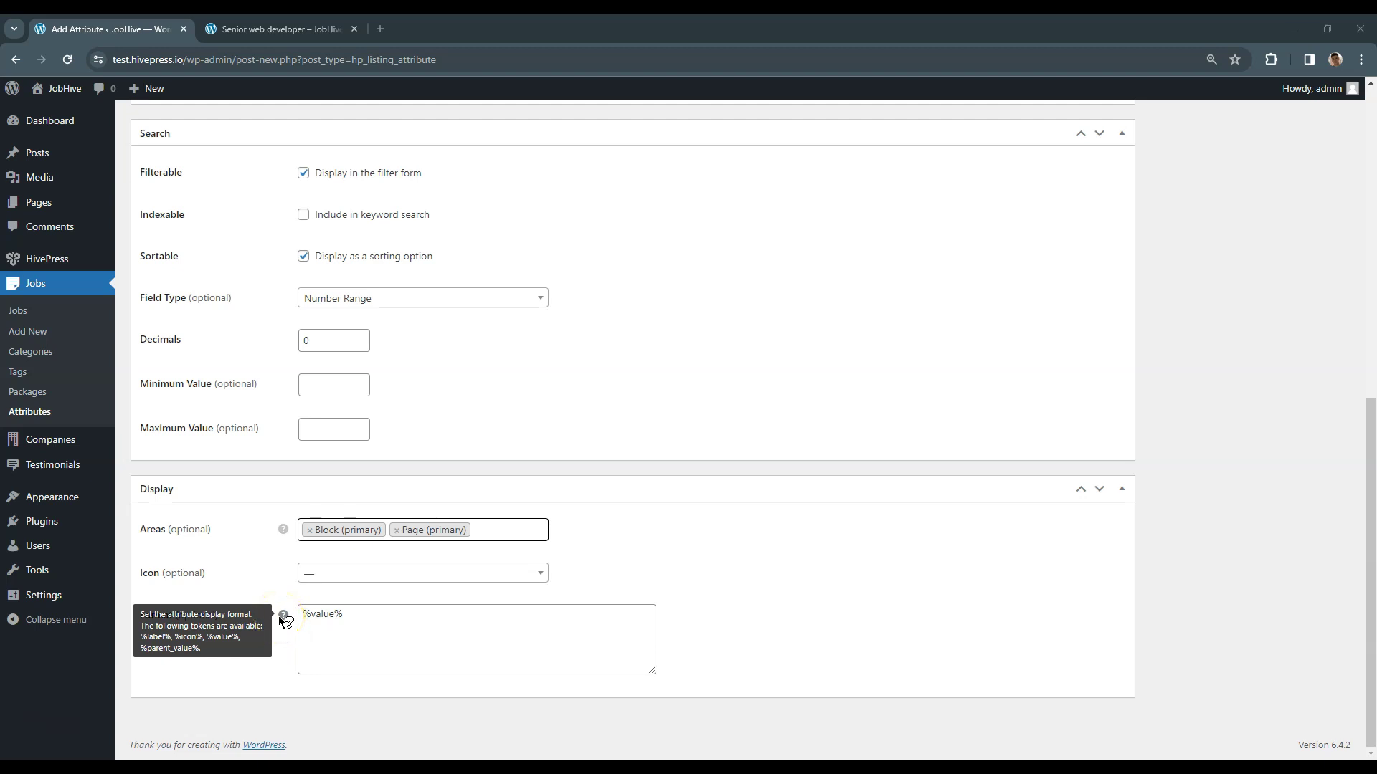
pyautogui.moveTo(359, 618); pyautogui.dragTo(287, 614)
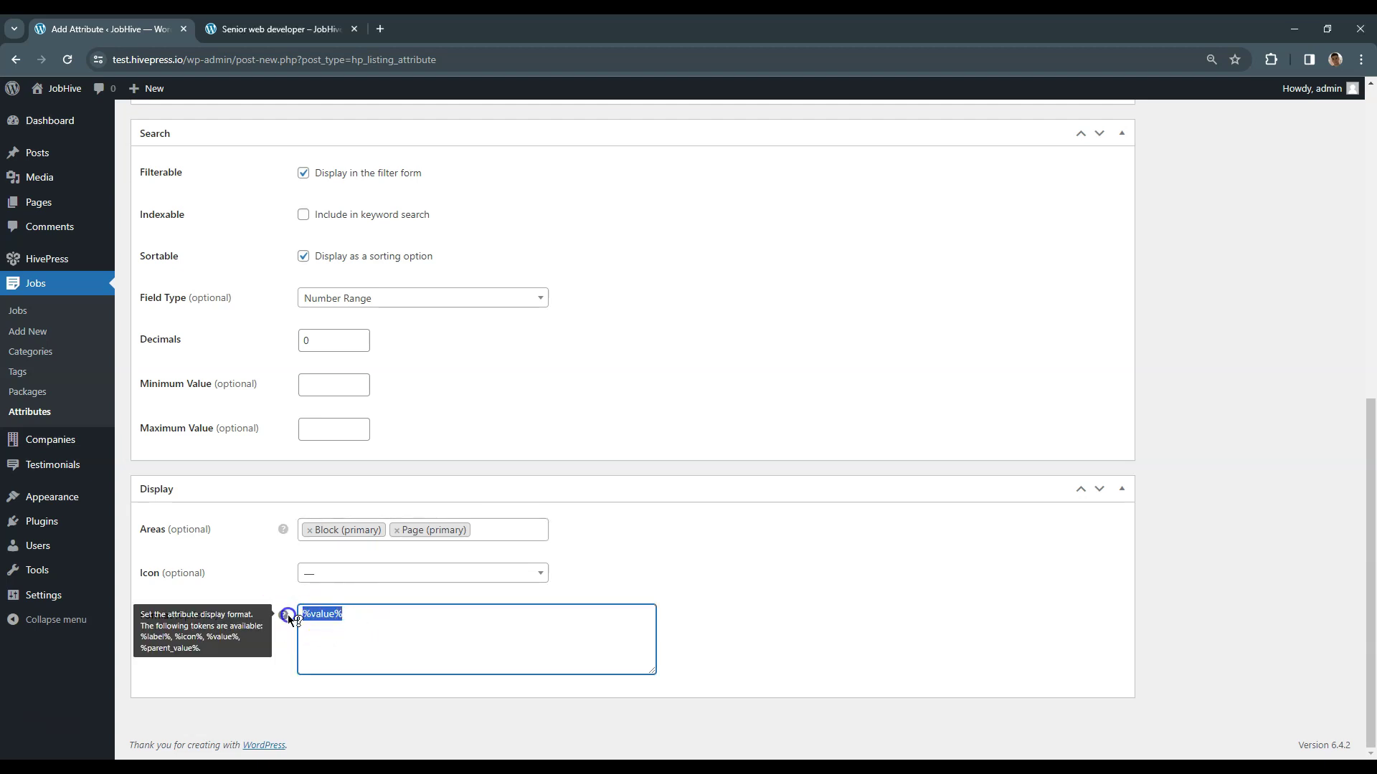
pyautogui.press('Home')
pyautogui.write('$')
pyautogui.press('End')
pyautogui.write('/ mo.')
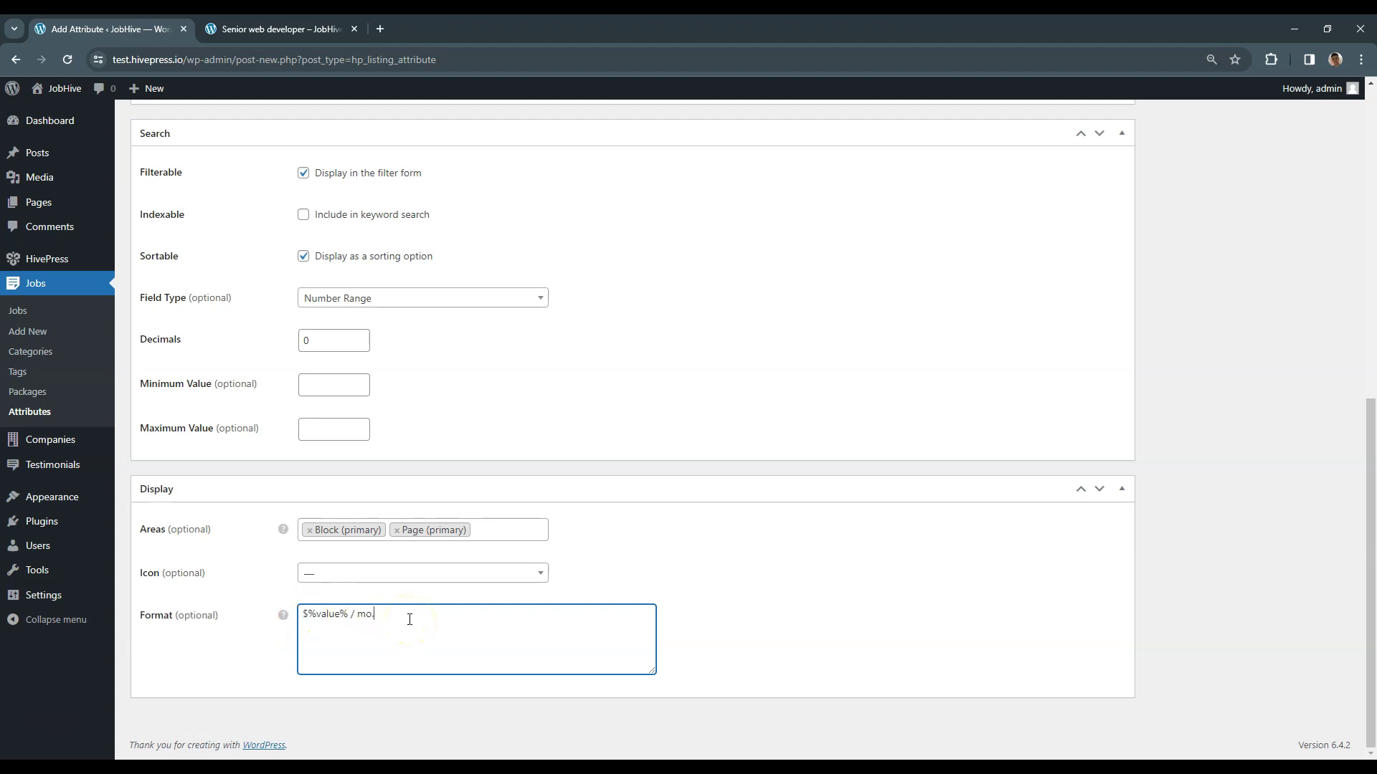
# Step: Publish the Salary attribute from the top of the edit screen
pyautogui.scroll(8, 410, 620)
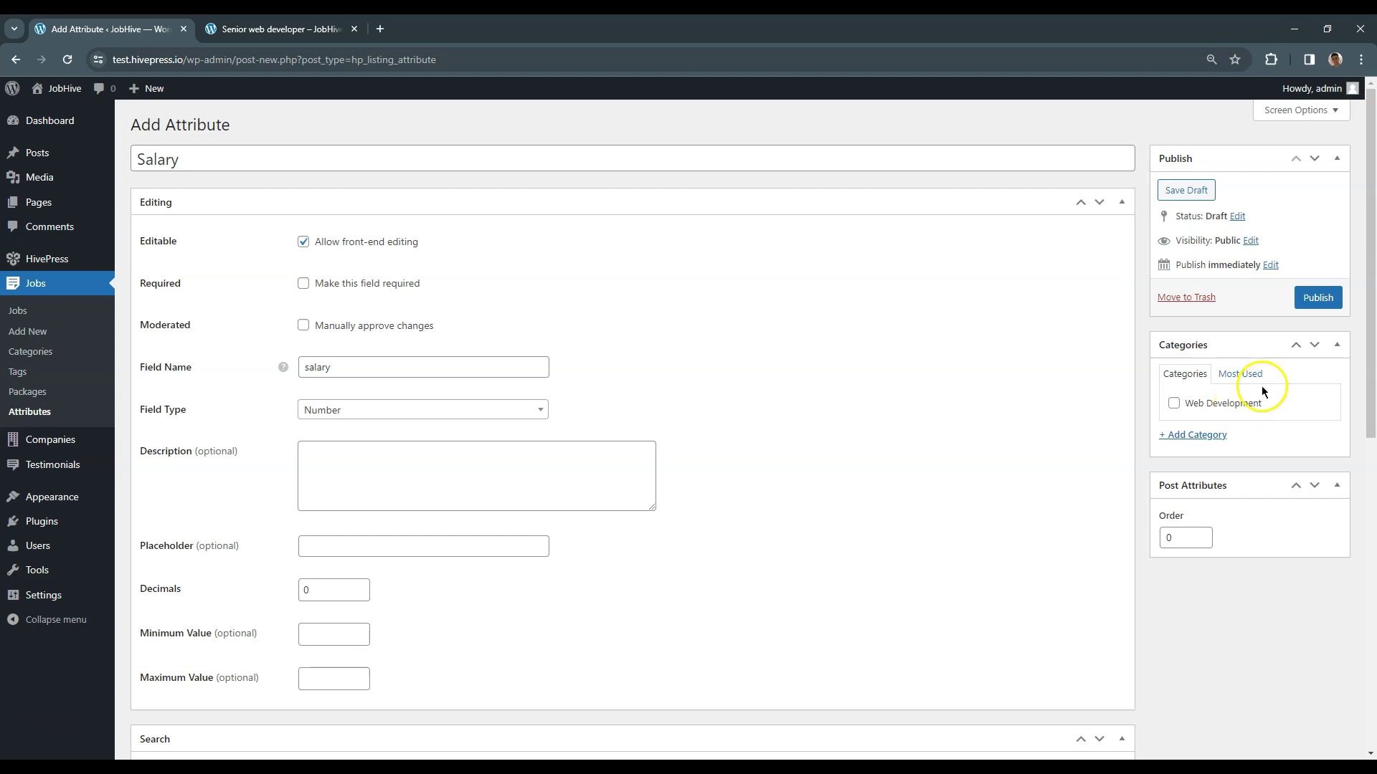
pyautogui.click(1338, 295)
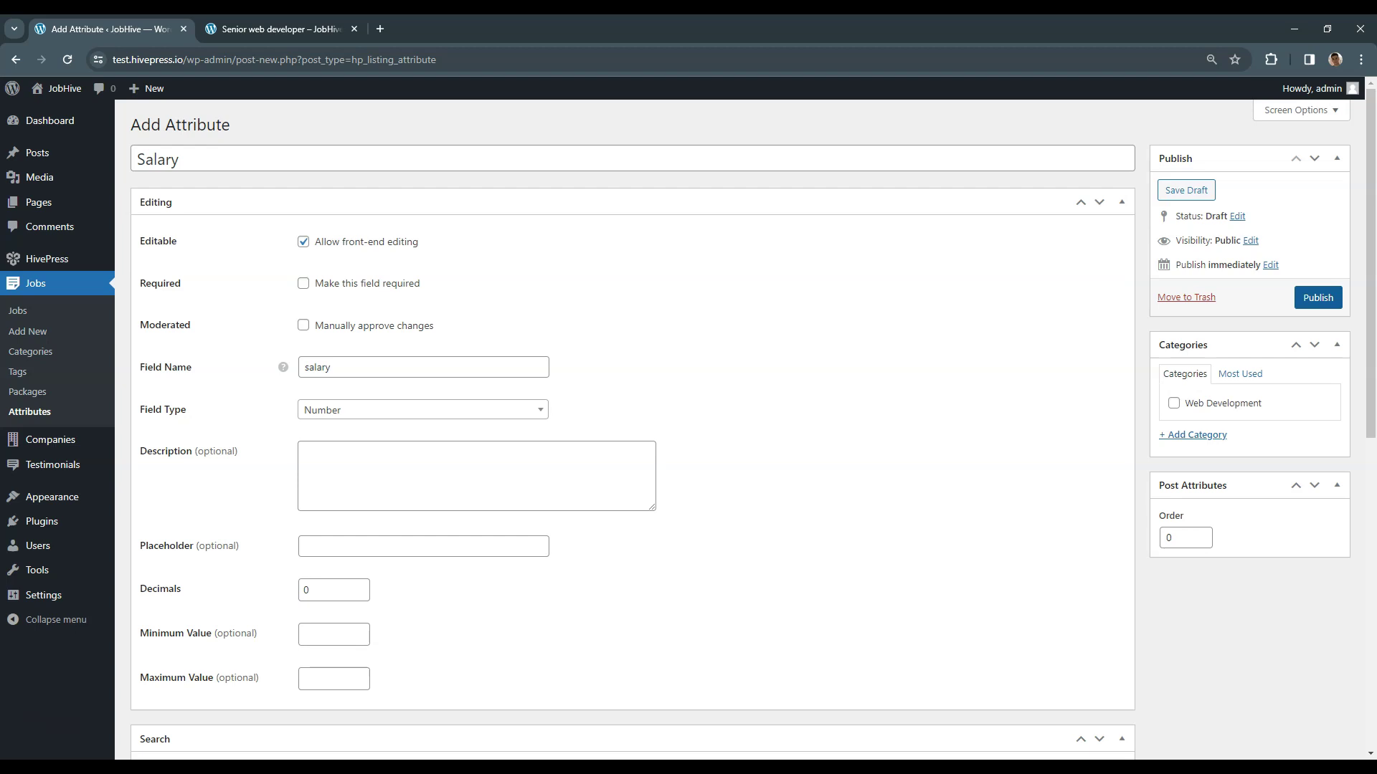
pyautogui.click(1318, 297)
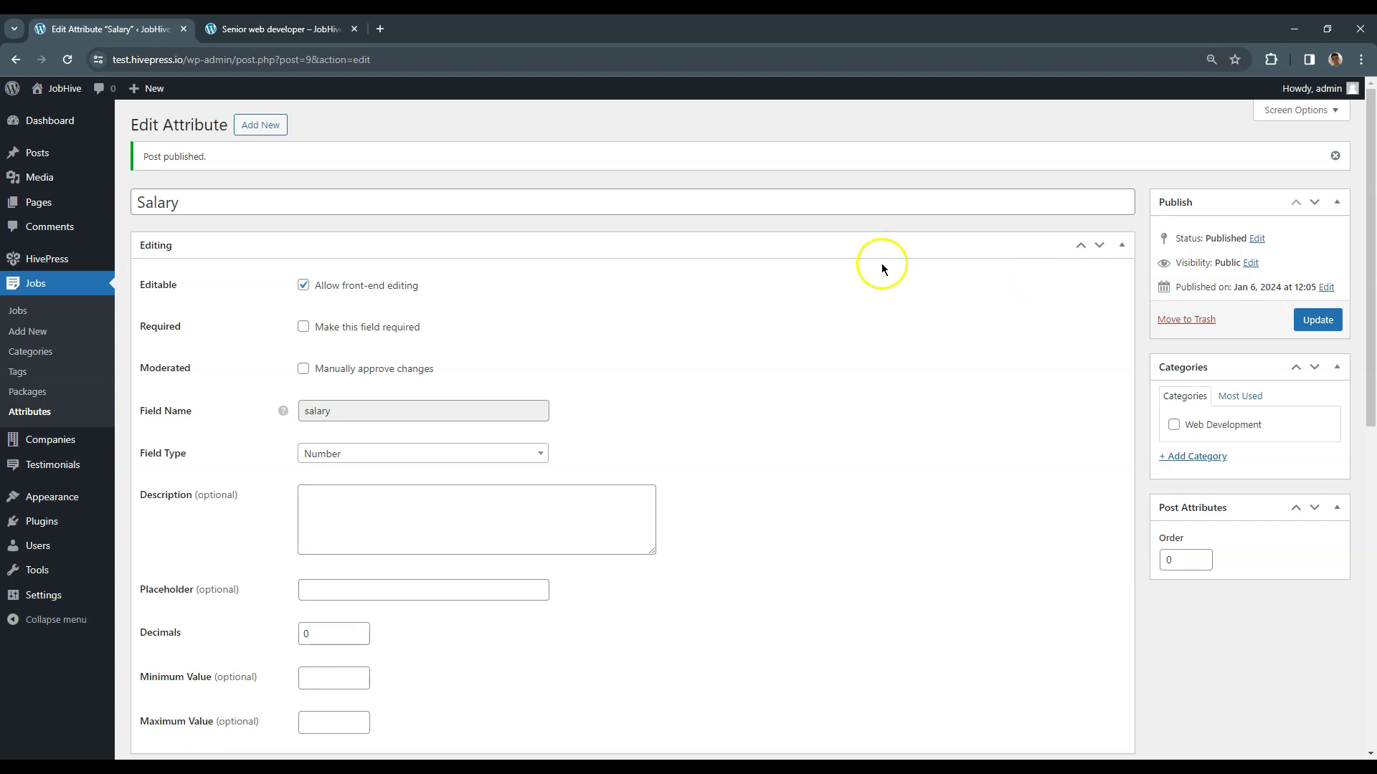
# Step: Start a new attribute titled Type with front-end editing allowed
pyautogui.click(271, 129)
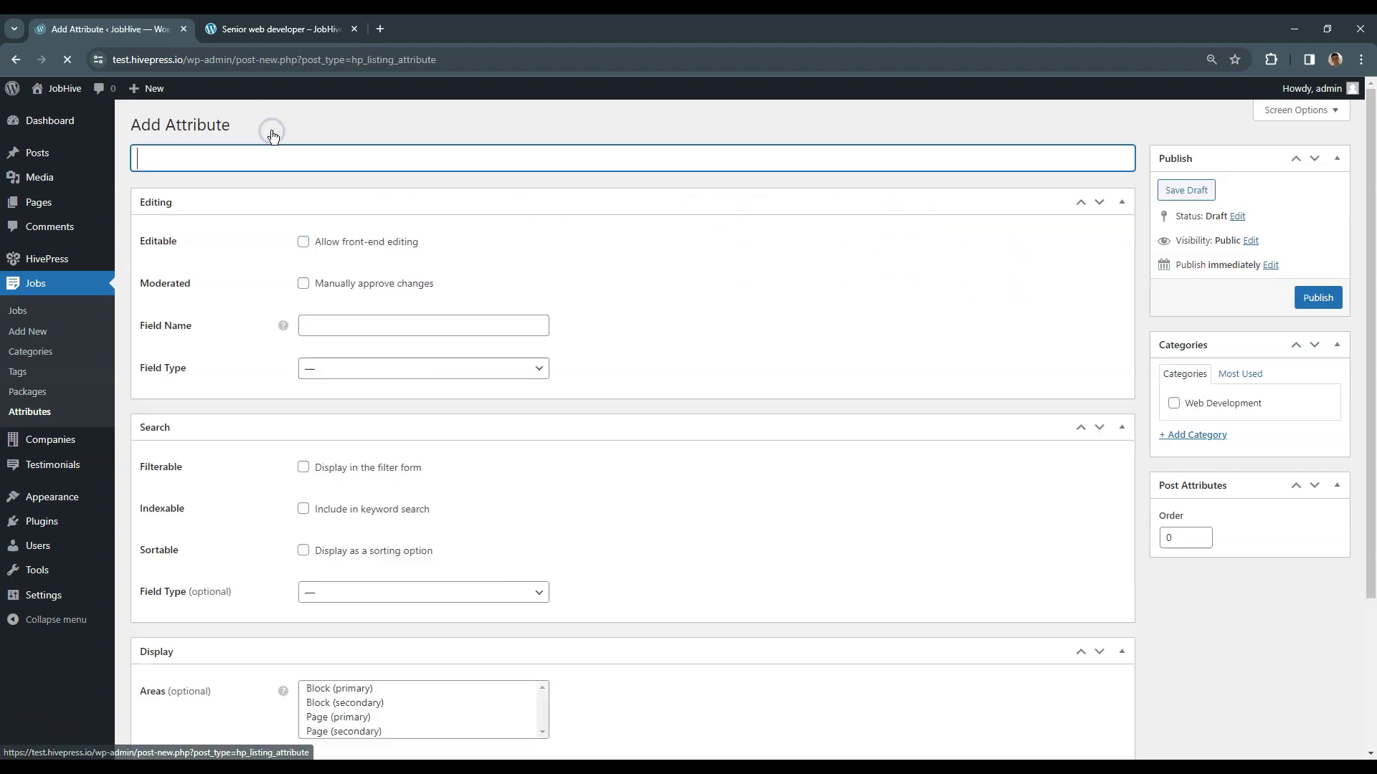
pyautogui.click(283, 161)
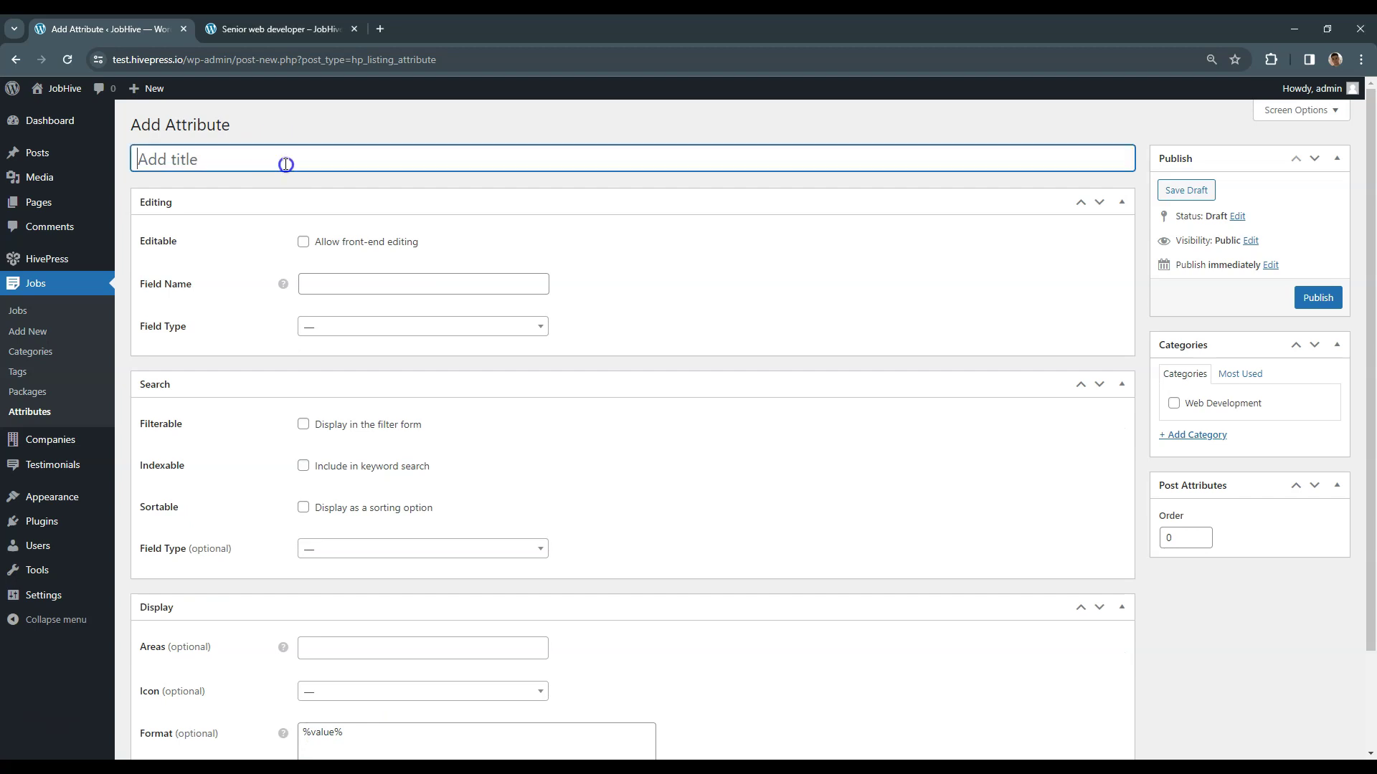
pyautogui.write('Type')
pyautogui.click(303, 242)
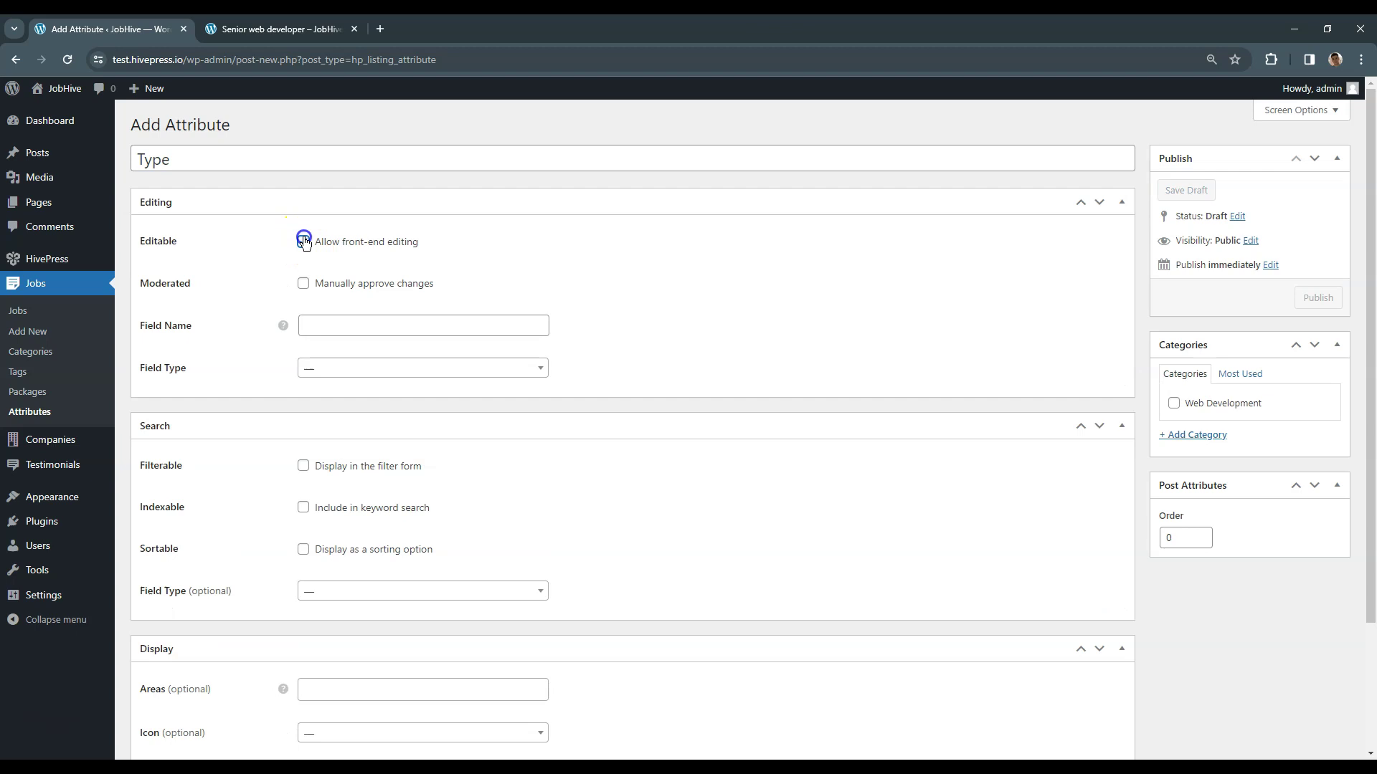
# Step: Set the field name to type and the field type to Select
pyautogui.click(374, 333)
pyautogui.write('type')
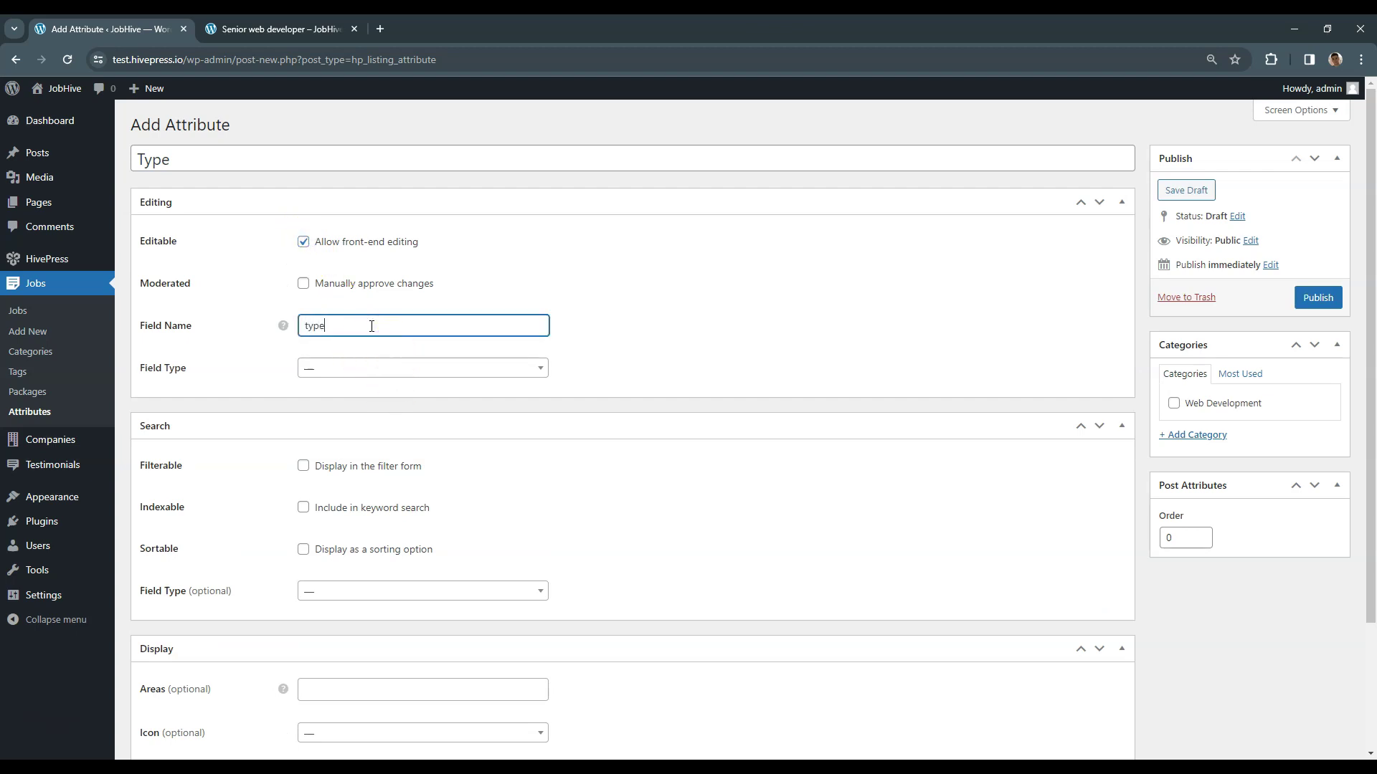
pyautogui.moveTo(439, 373); pyautogui.dragTo(437, 481)
pyautogui.scroll(-3, 434, 480)
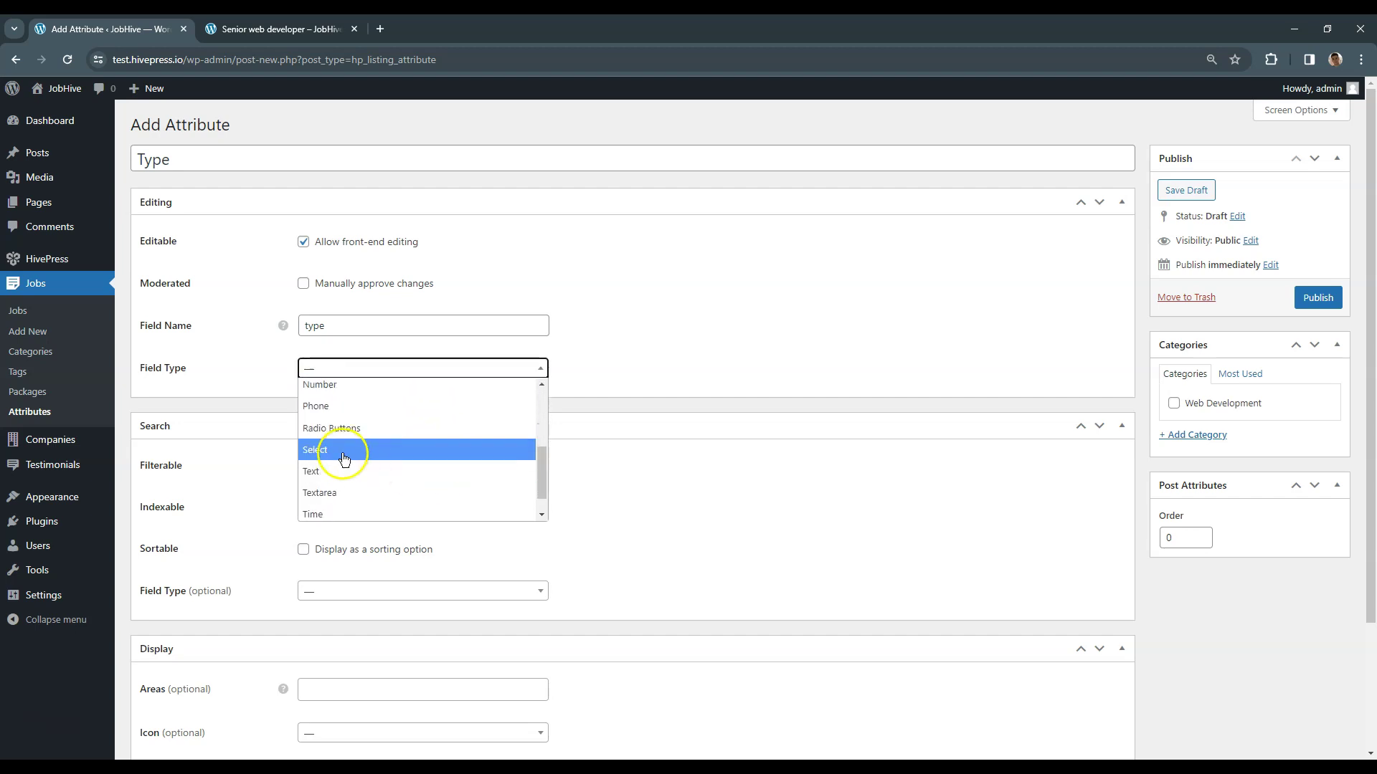
pyautogui.click(337, 447)
# Step: Make Type filterable with Checkboxes as its search field type
pyautogui.click(305, 688)
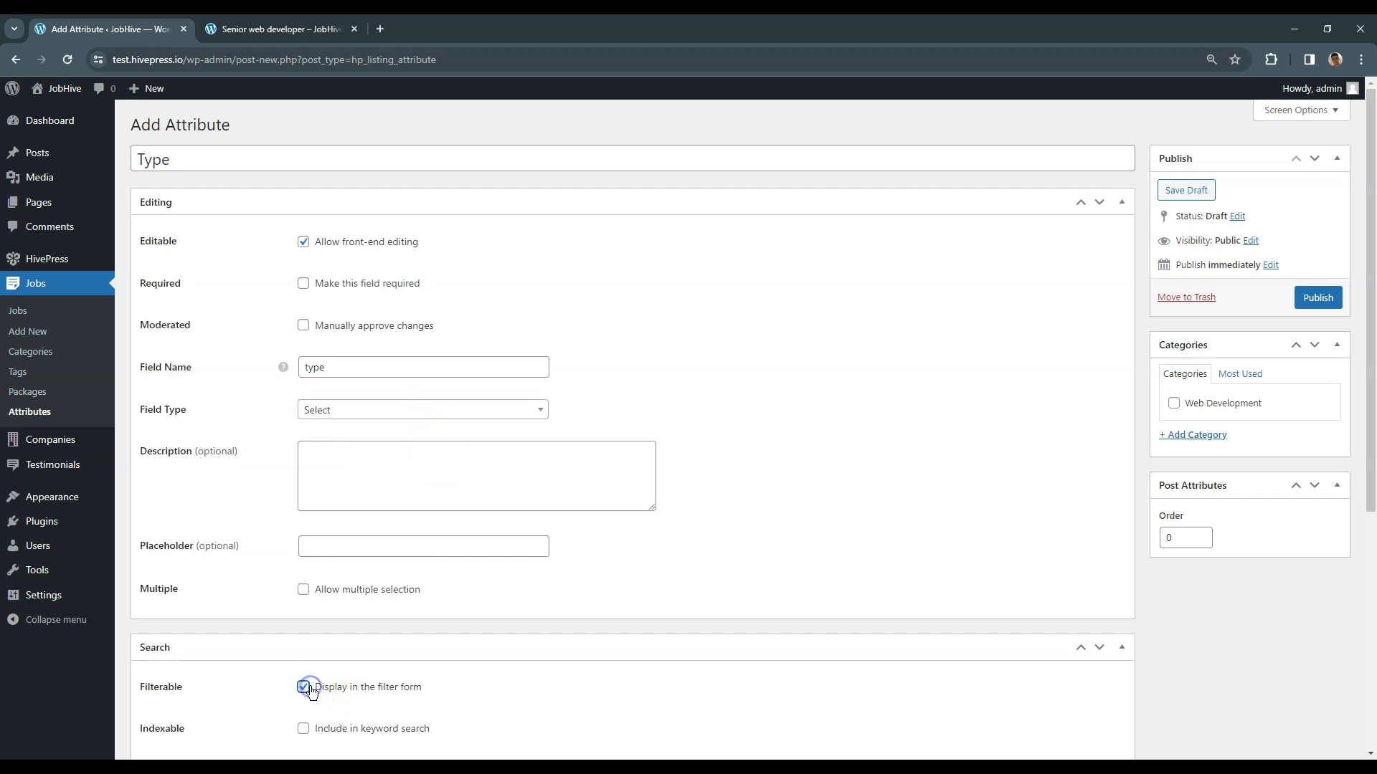
pyautogui.scroll(-3, 309, 691)
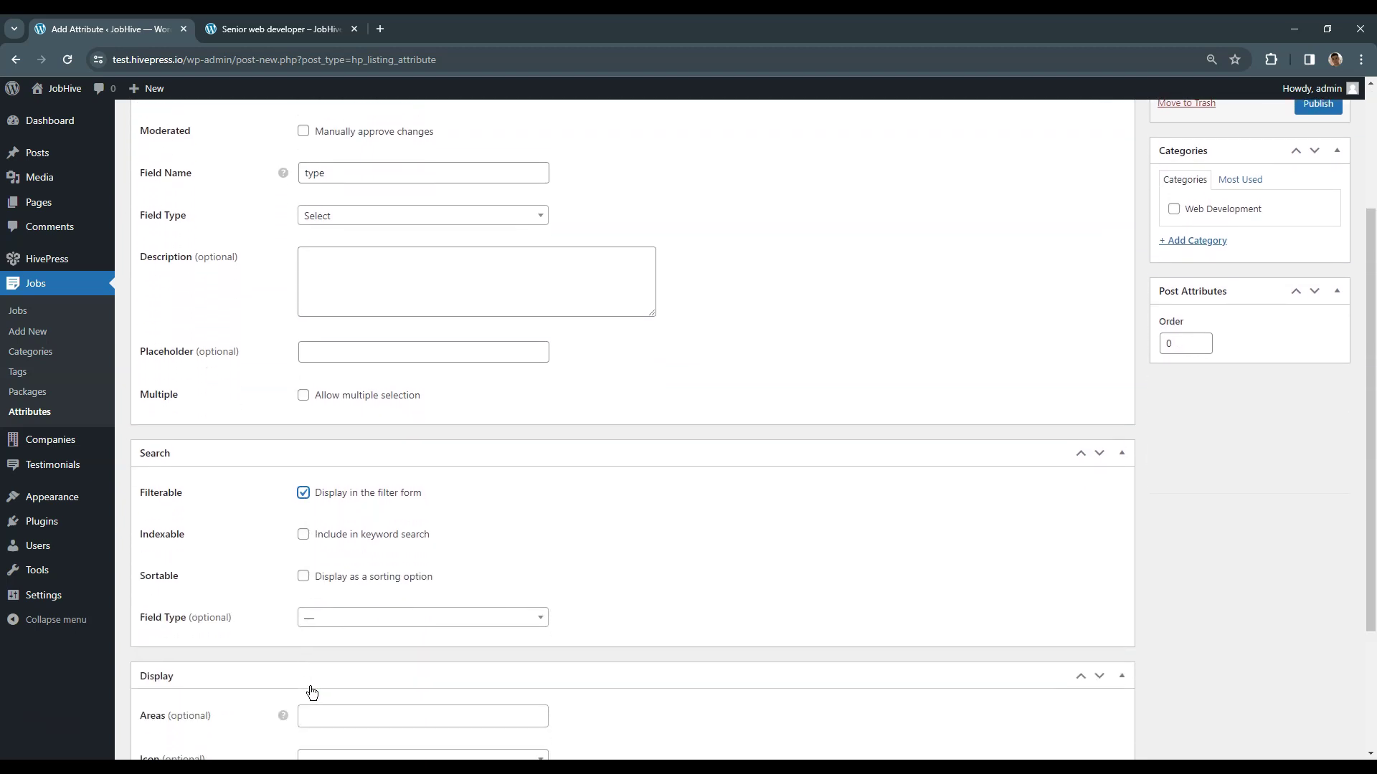
pyautogui.click(358, 600)
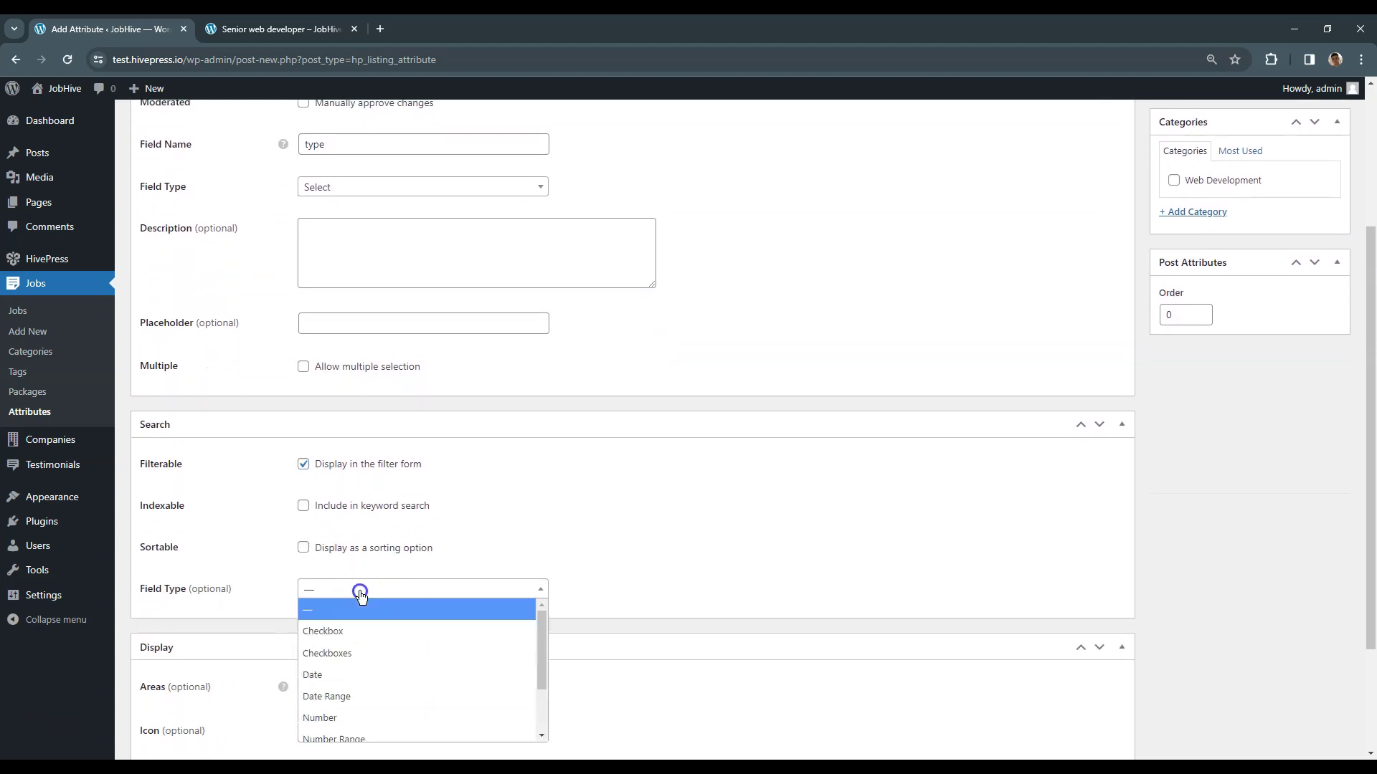
pyautogui.click(360, 666)
pyautogui.scroll(-3, 358, 656)
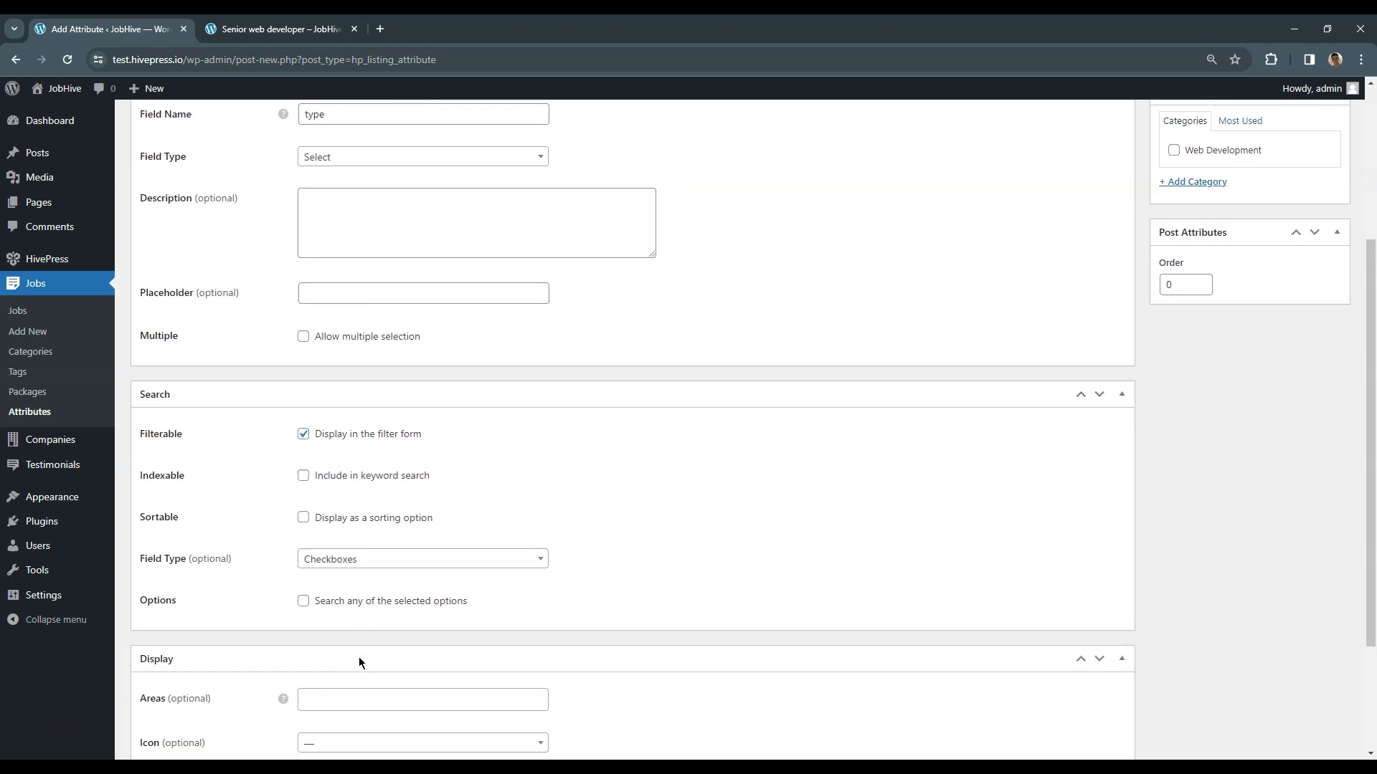
# Step: Show Type in Block (secondary) and Page (secondary) areas with the clock icon
pyautogui.click(333, 528)
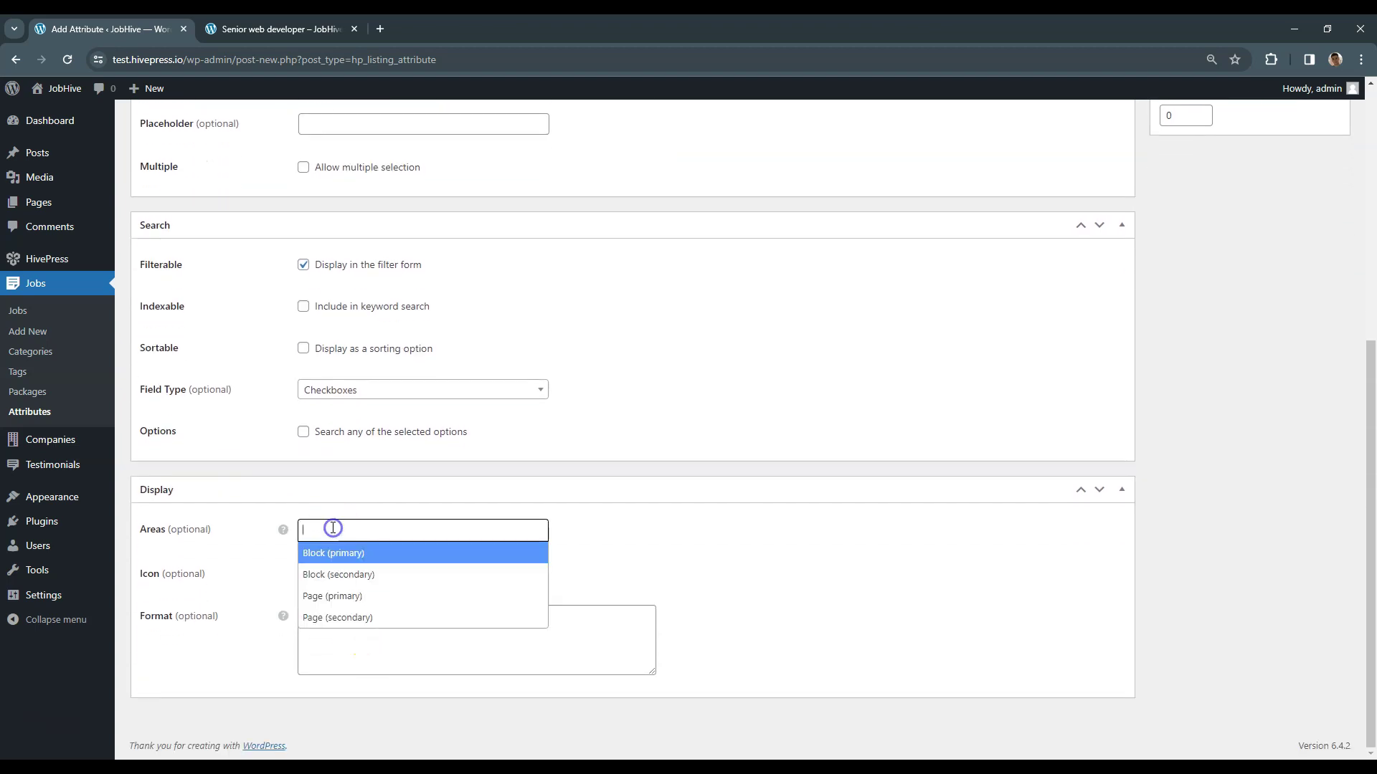
pyautogui.click(368, 574)
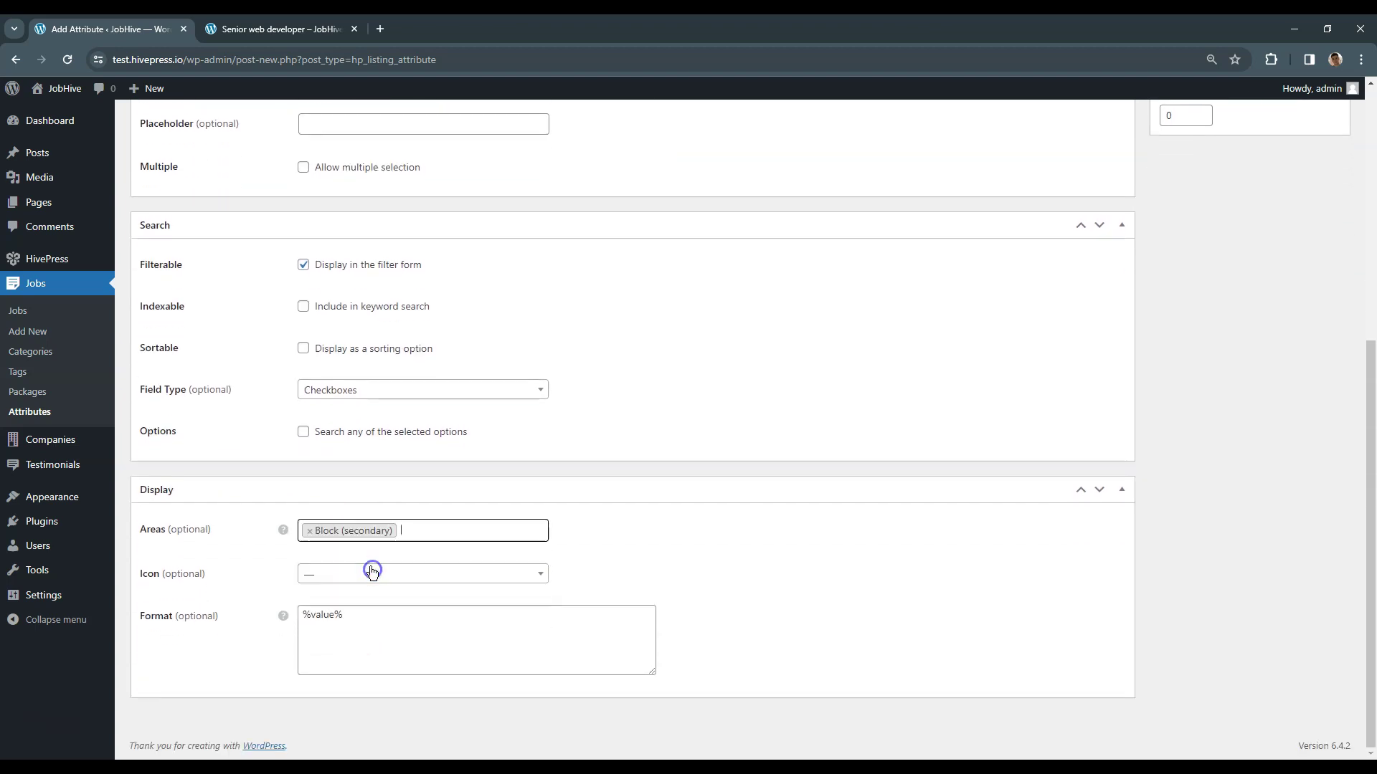
pyautogui.click(433, 532)
pyautogui.click(463, 618)
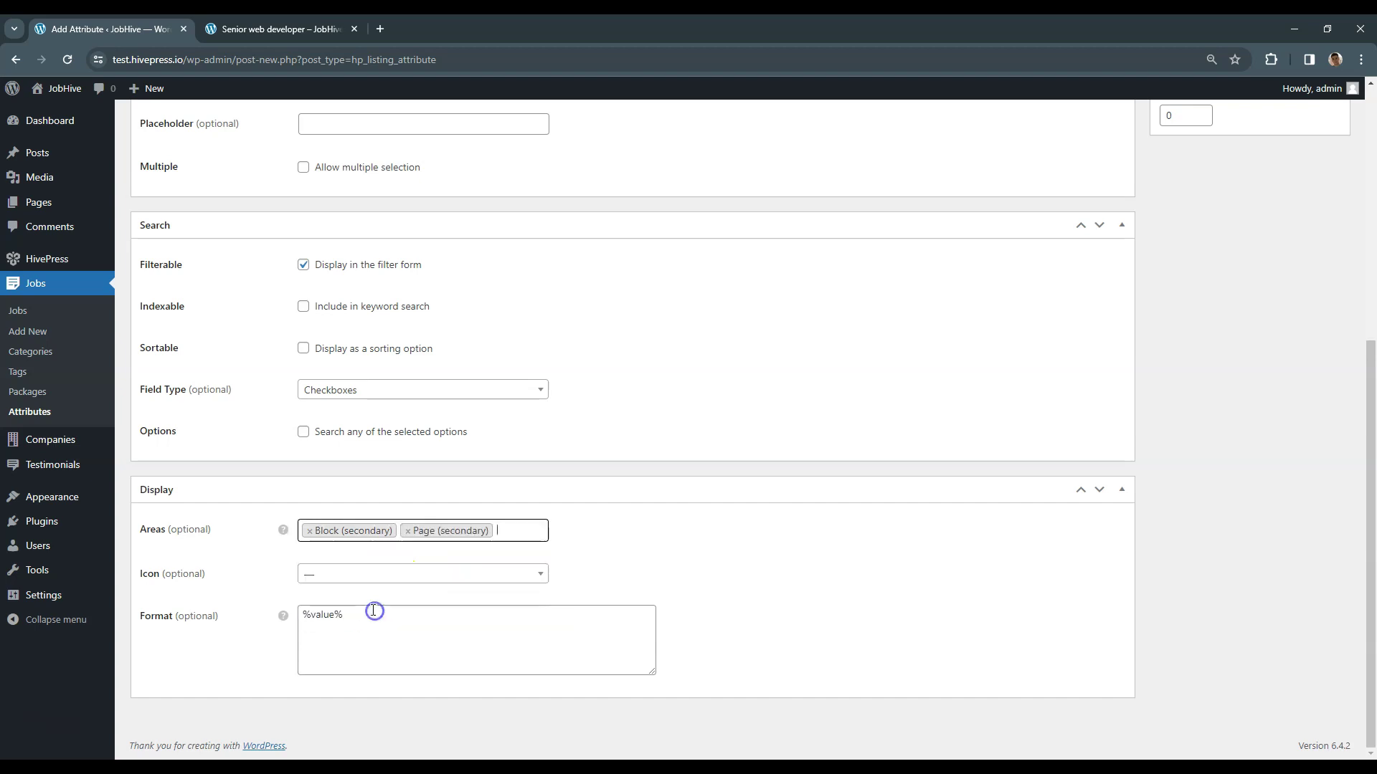
pyautogui.click(347, 573)
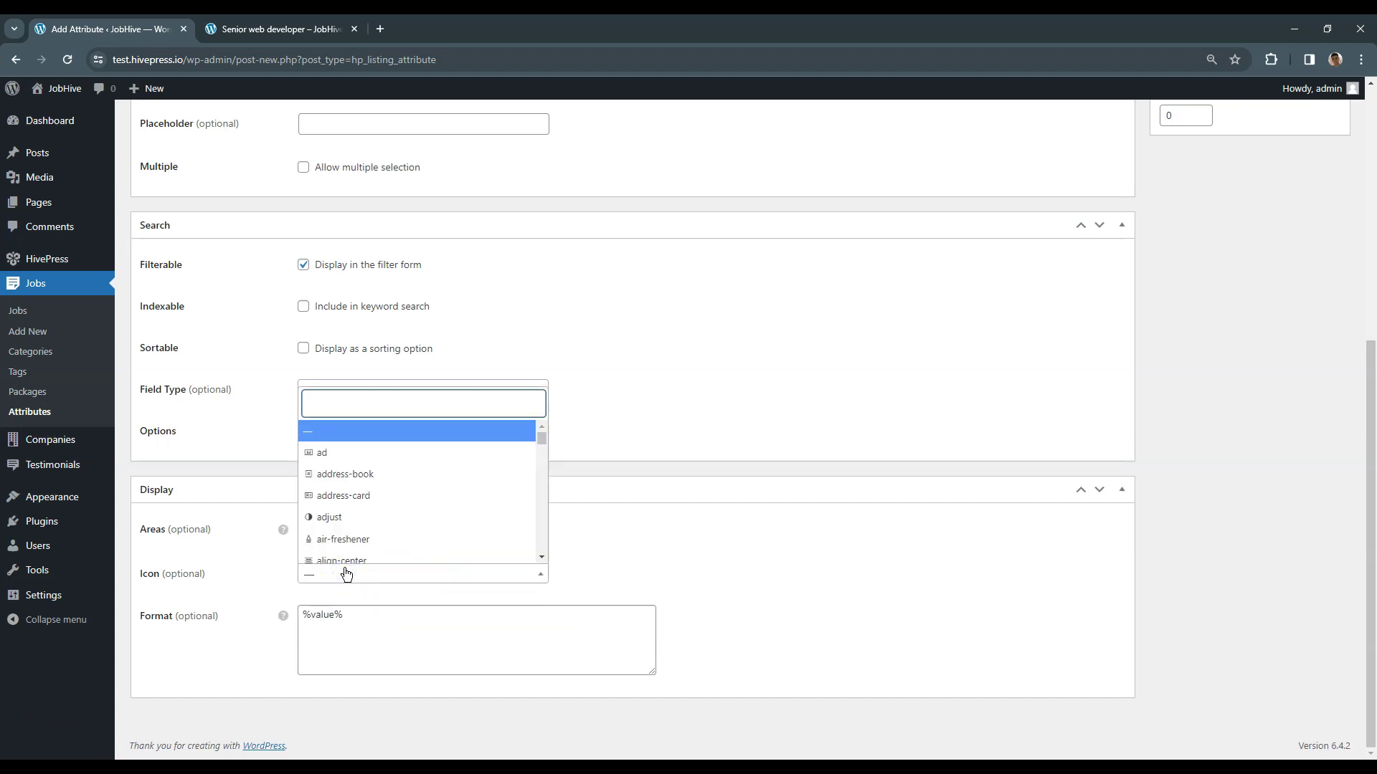
pyautogui.write('cloc')
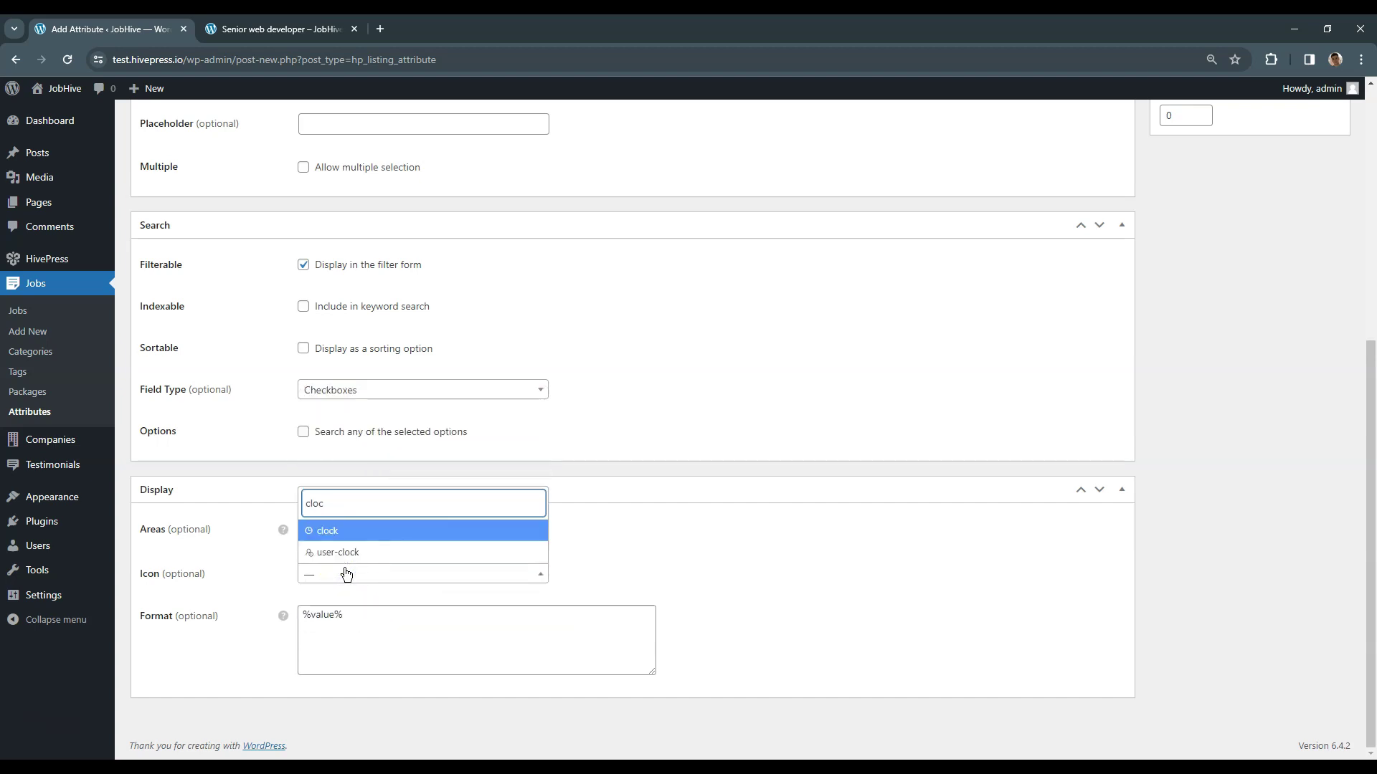
pyautogui.click(395, 531)
# Step: Set the display format to %icon% %value% and publish the Type attribute
pyautogui.click(402, 606)
pyautogui.hotkey('ctrl', 'a')
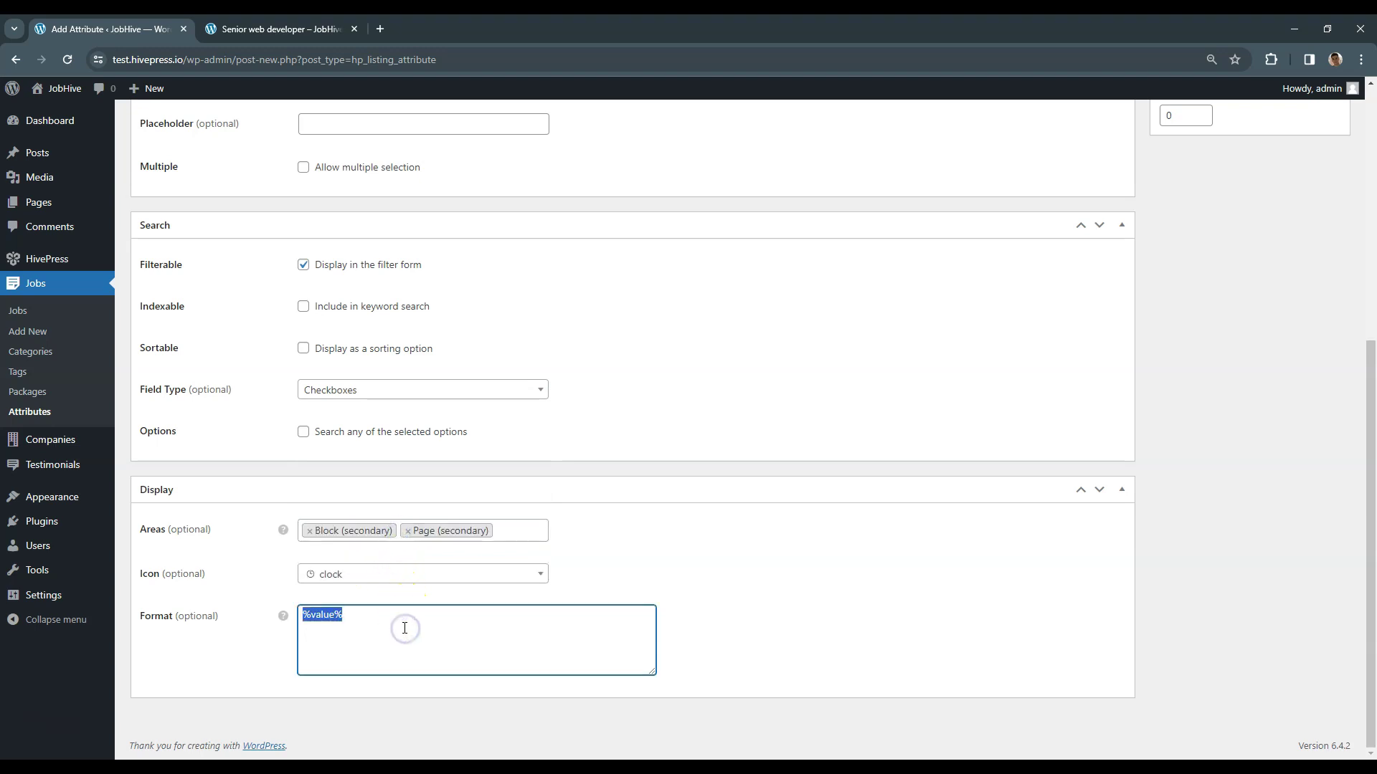
pyautogui.write('%icon% %value%')
pyautogui.scroll(6, 713, 507)
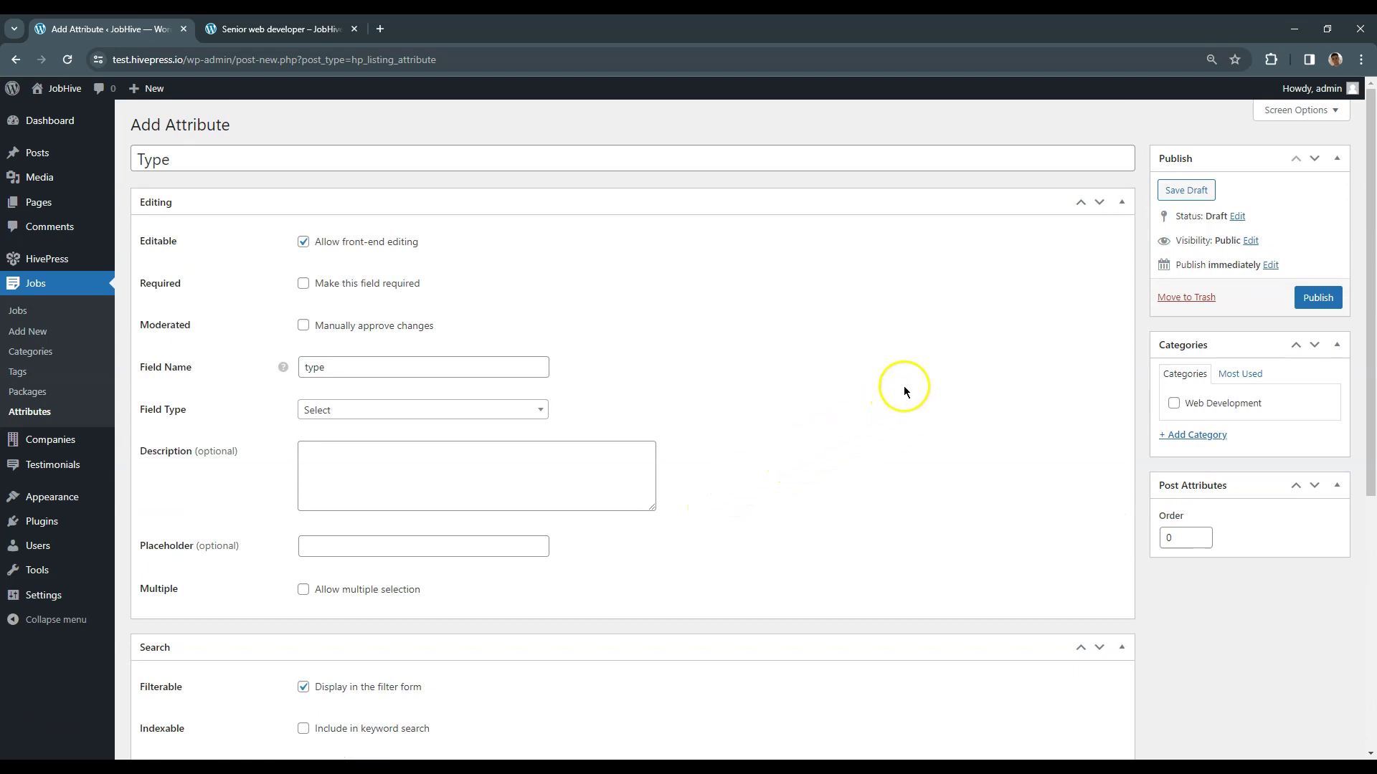
pyautogui.click(1320, 298)
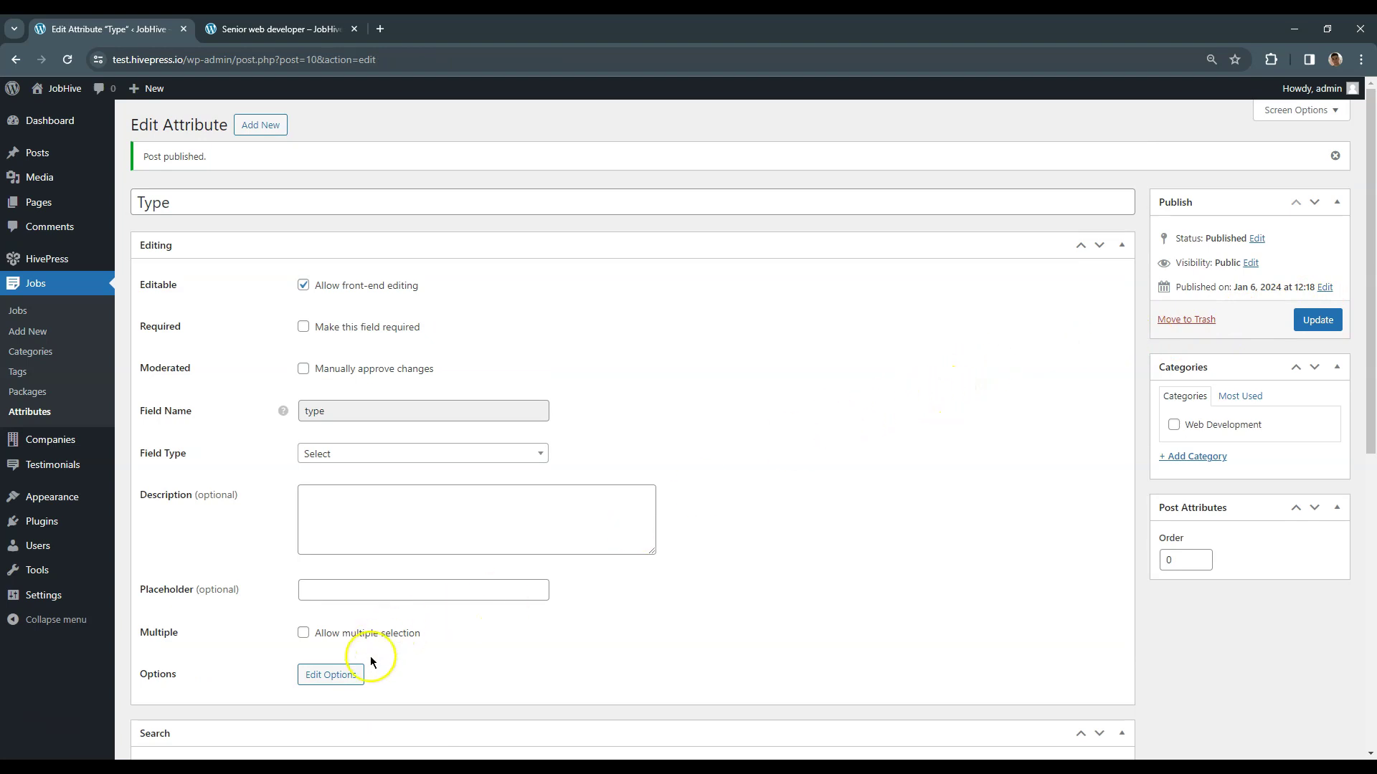
# Step: Add Full-time, Part-time and Contract as options of the Type attribute
pyautogui.click(335, 679)
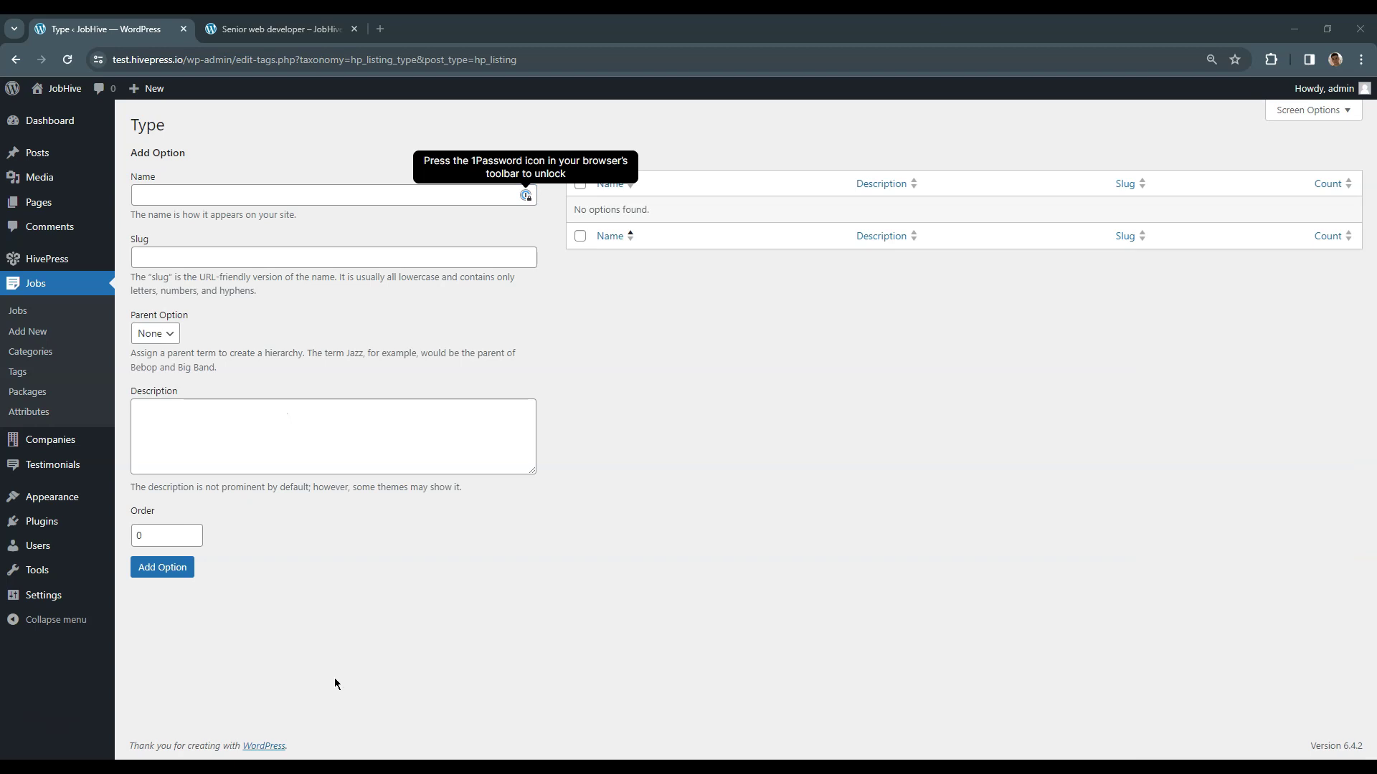
pyautogui.click(305, 188)
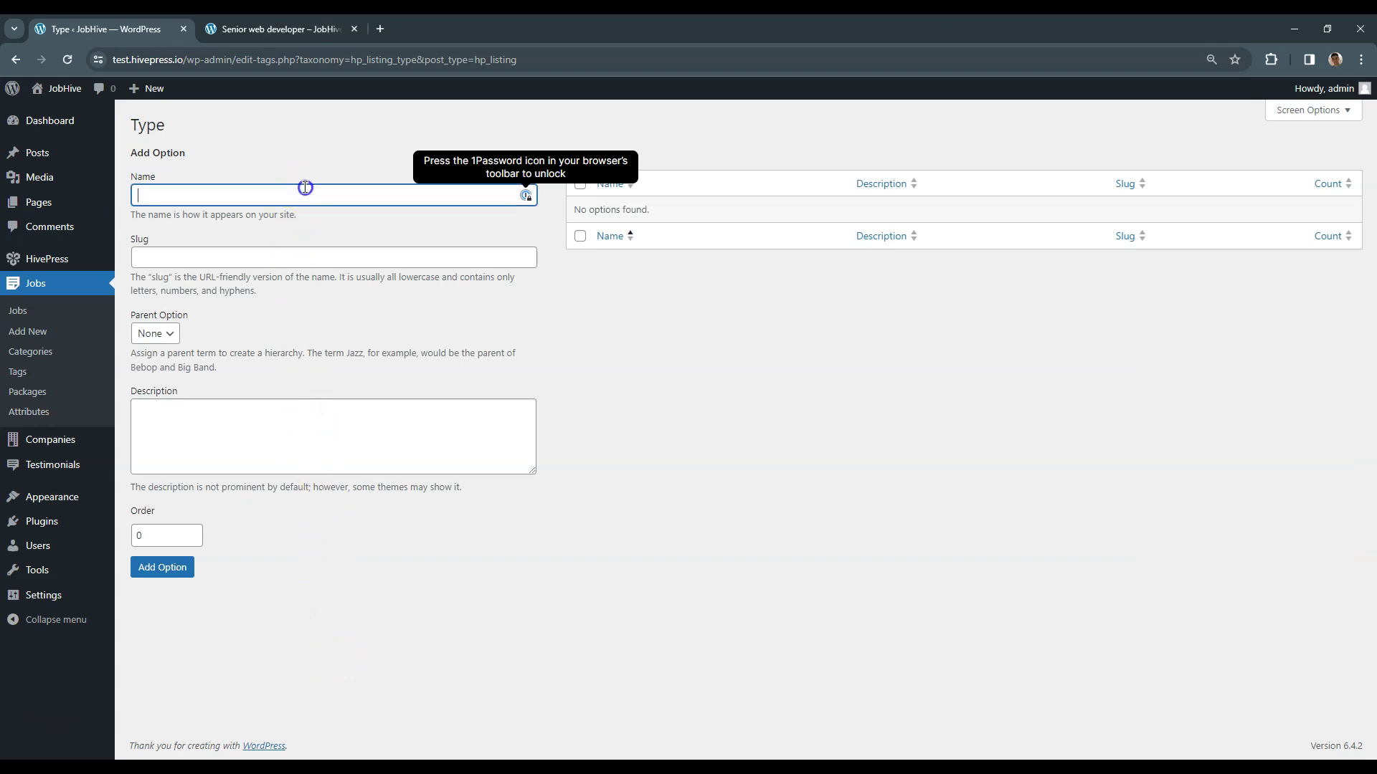
pyautogui.write('Full-time')
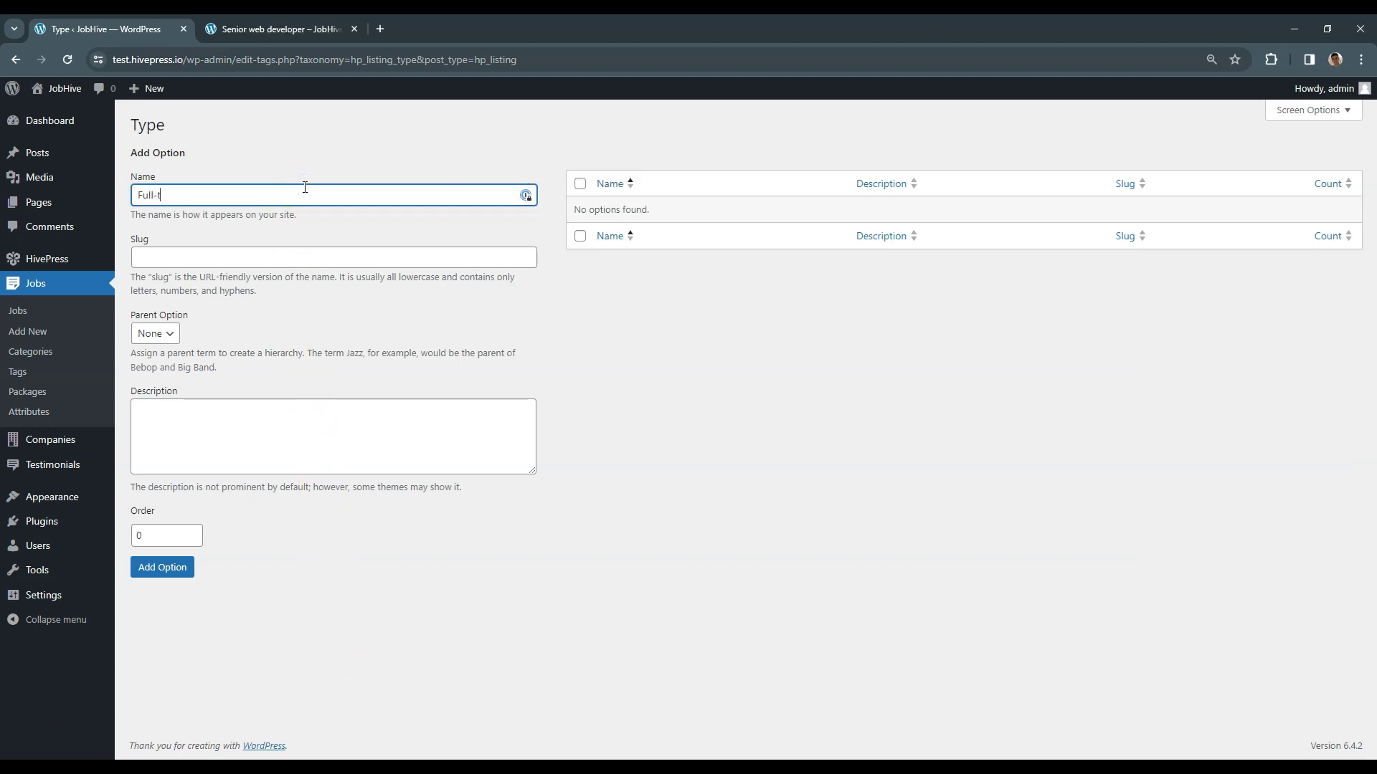
pyautogui.click(170, 569)
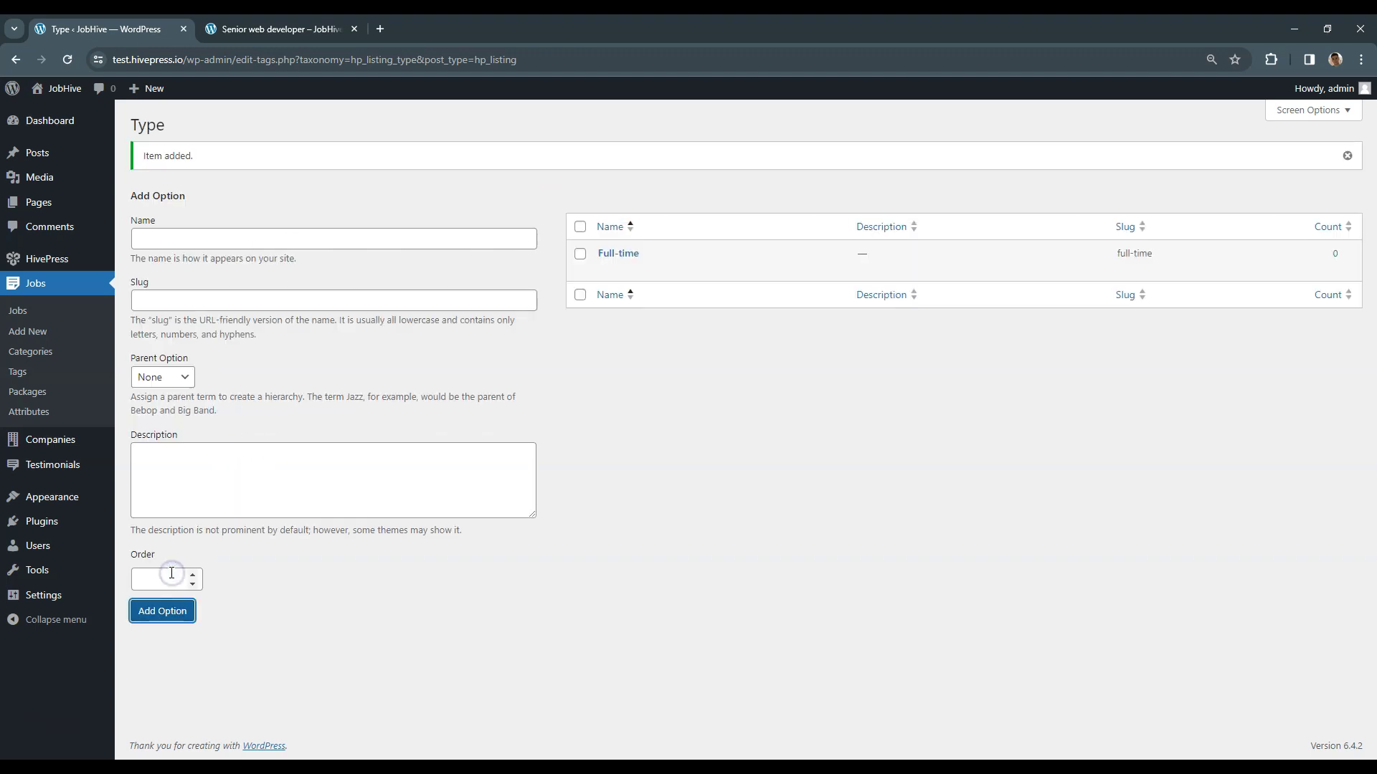
pyautogui.click(206, 240)
pyautogui.write('Part-time')
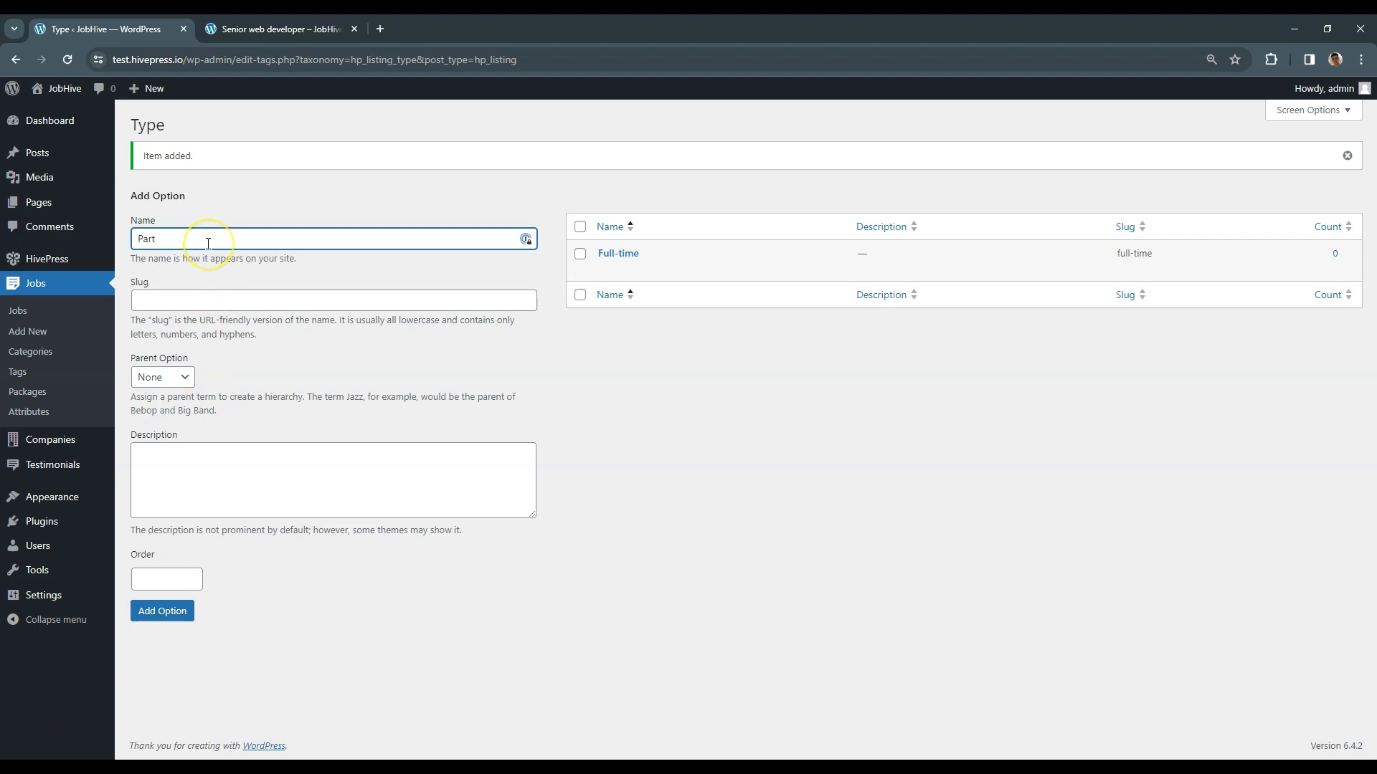
pyautogui.click(164, 611)
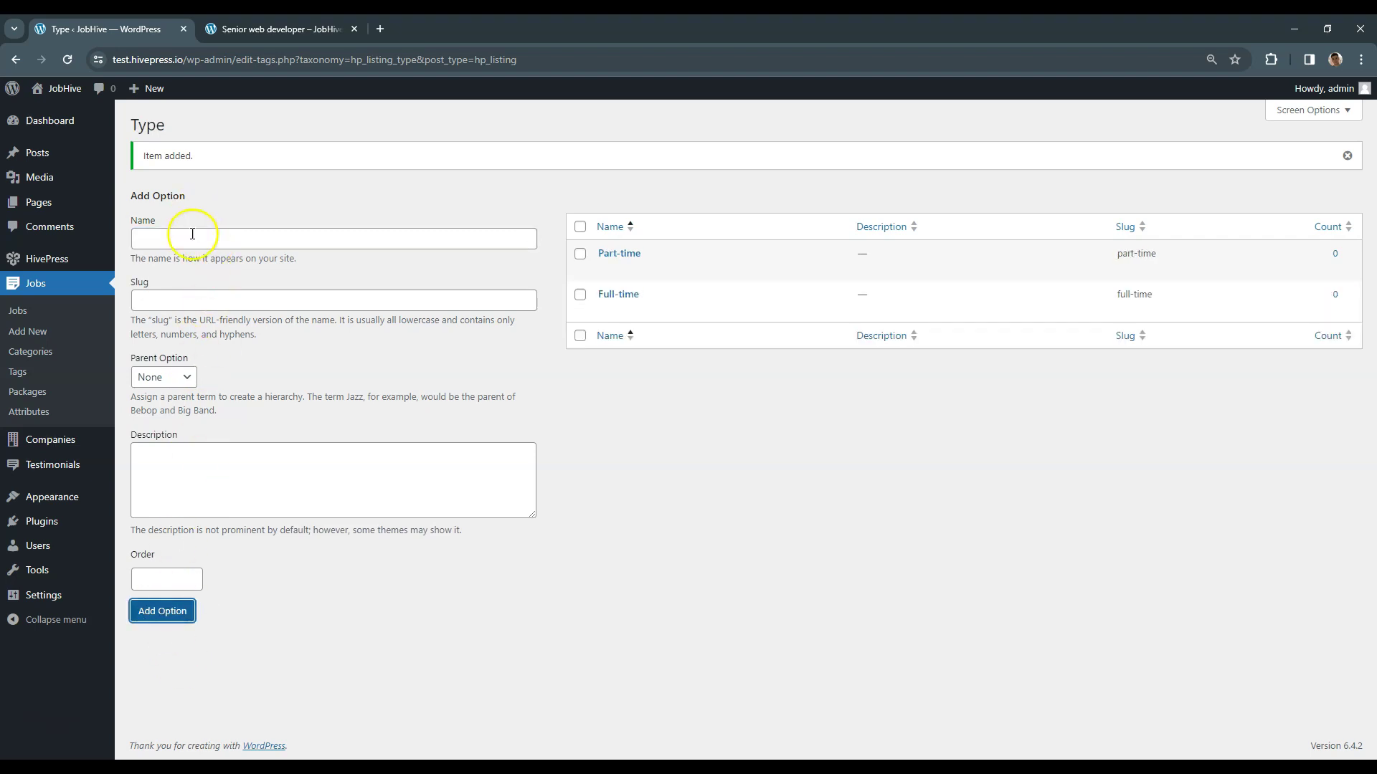
pyautogui.click(191, 236)
pyautogui.write('Contract')
pyautogui.click(167, 612)
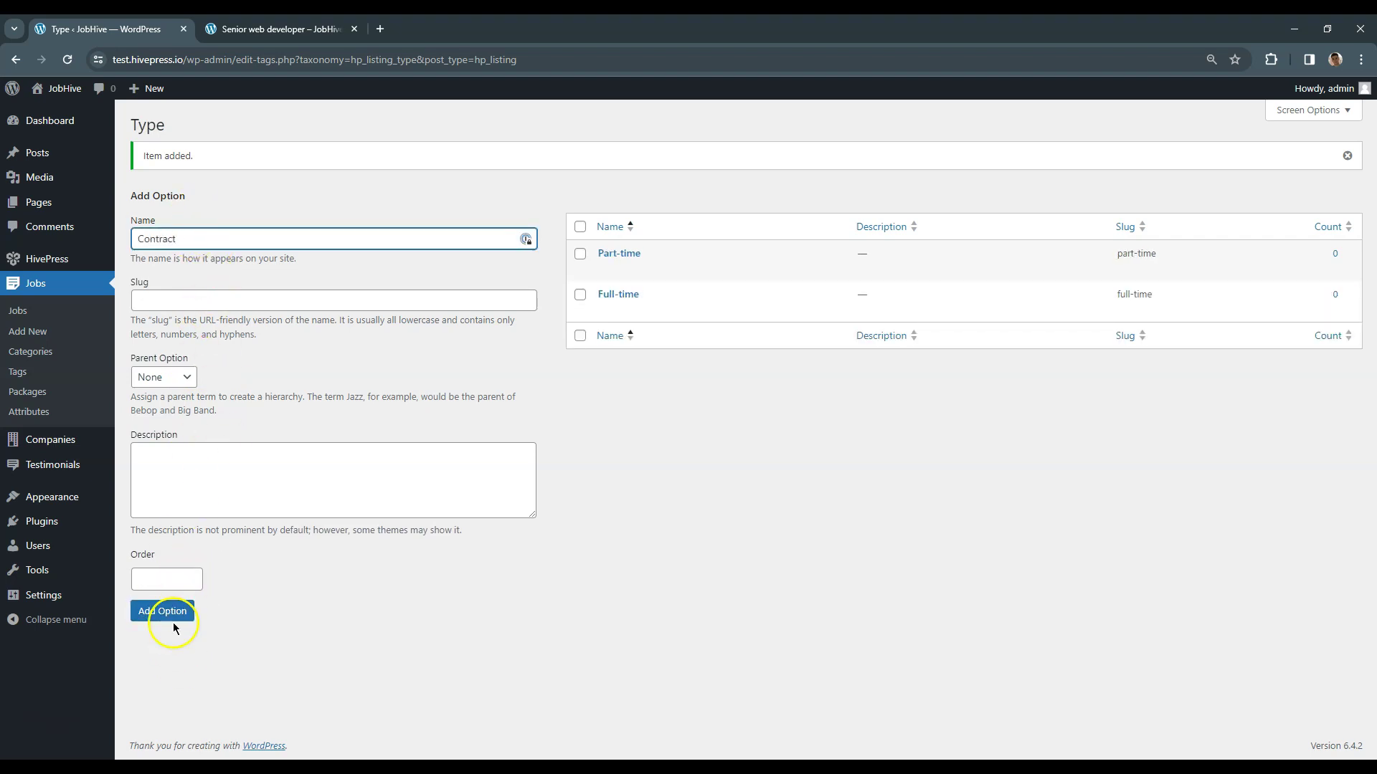